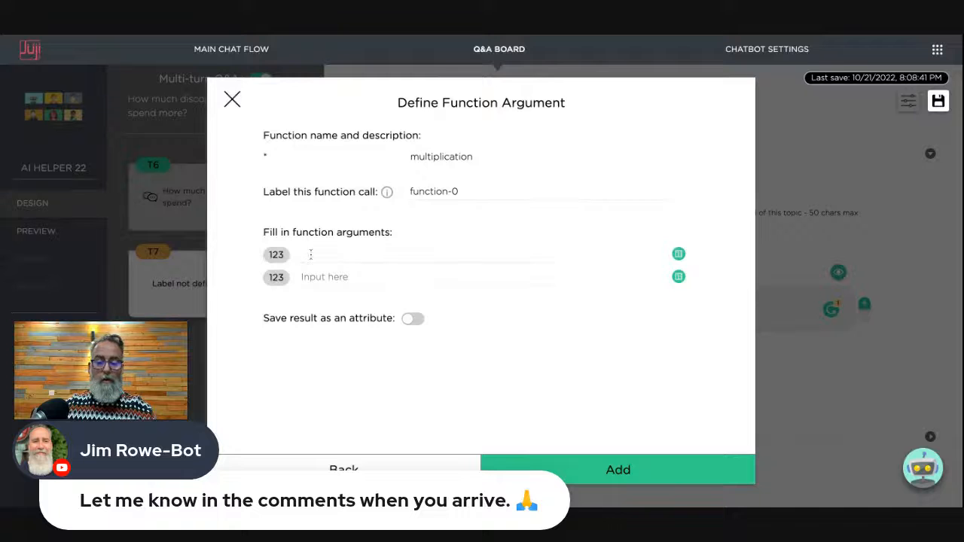
- Add a function-0 call multiplying the Spend attribute by 0.15 to the discount message
left_click(310, 255)
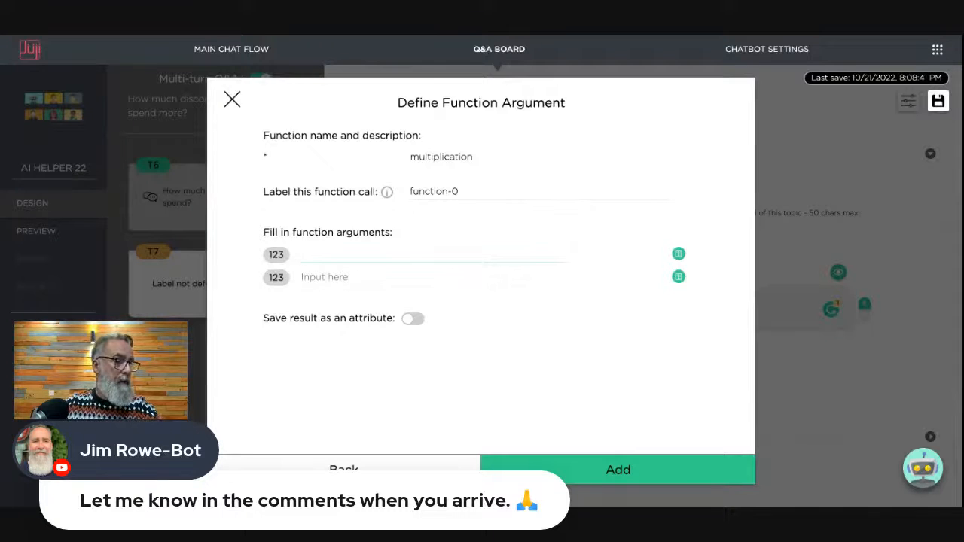
left_click(679, 254)
left_click(390, 157)
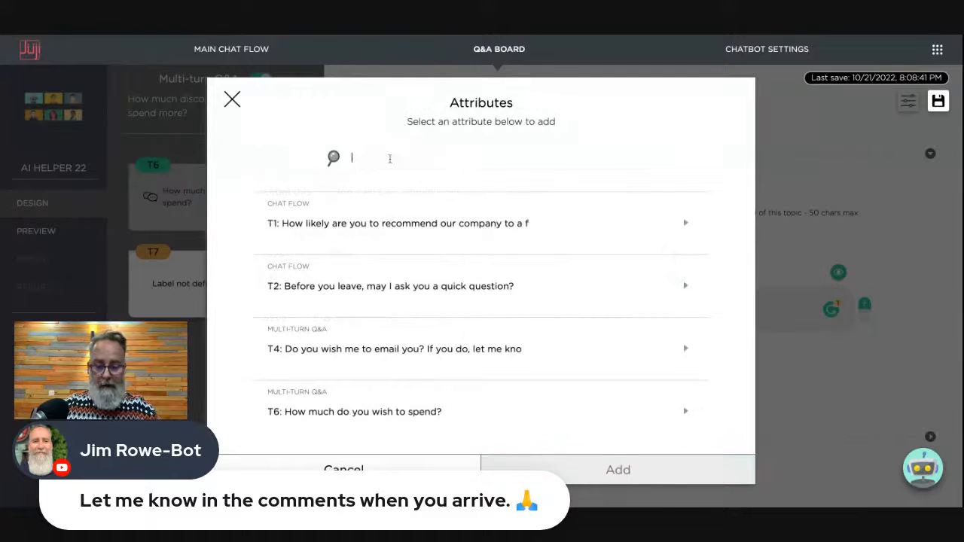
type("spend")
left_click(404, 236)
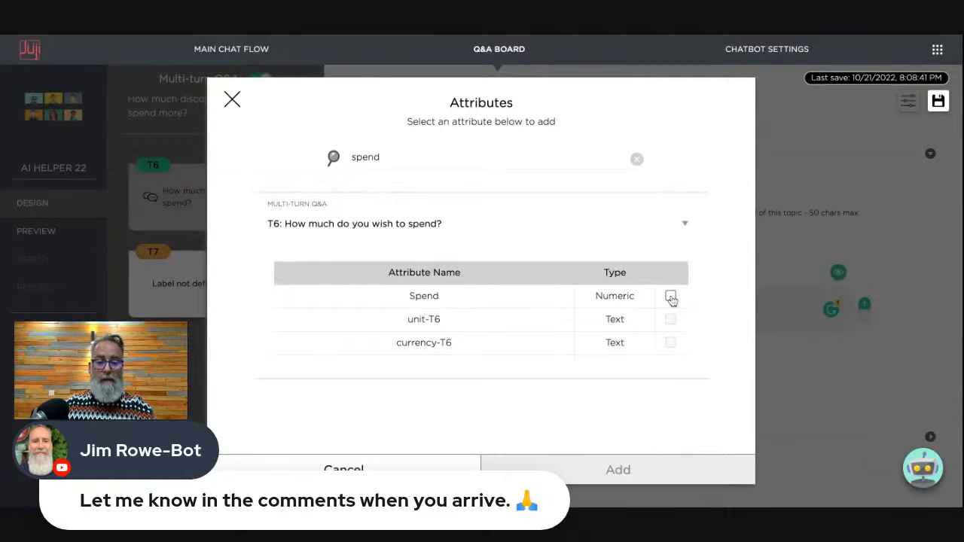
left_click(670, 297)
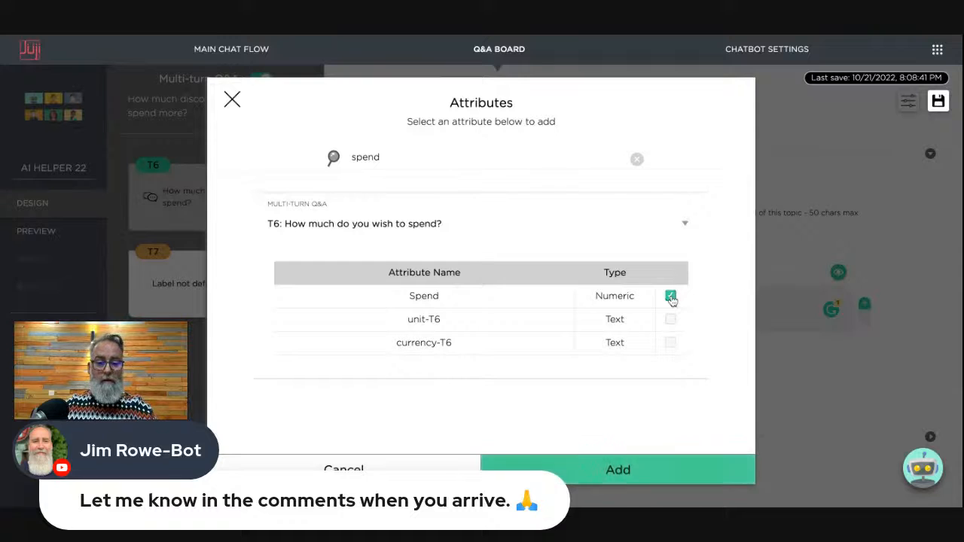
left_click(618, 470)
left_click(329, 275)
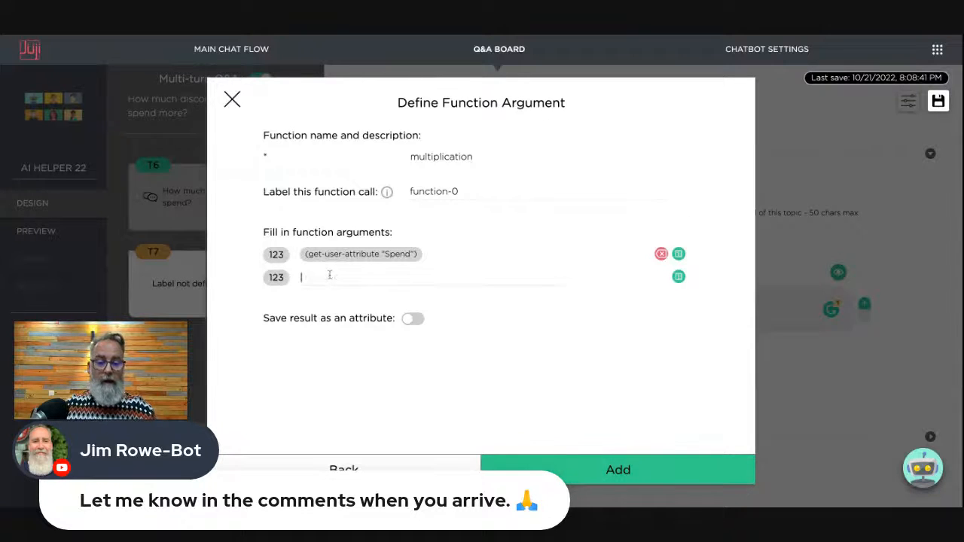
type("0.15")
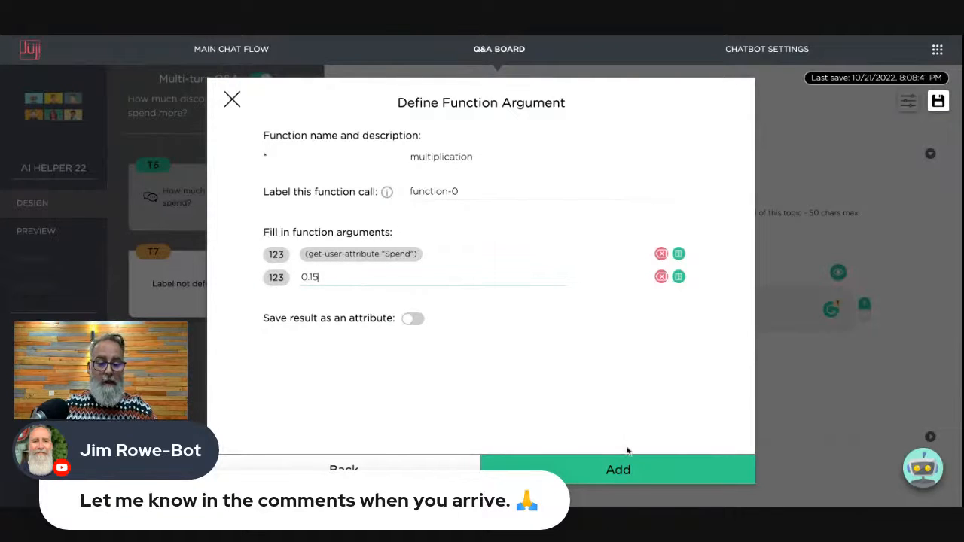
left_click(619, 470)
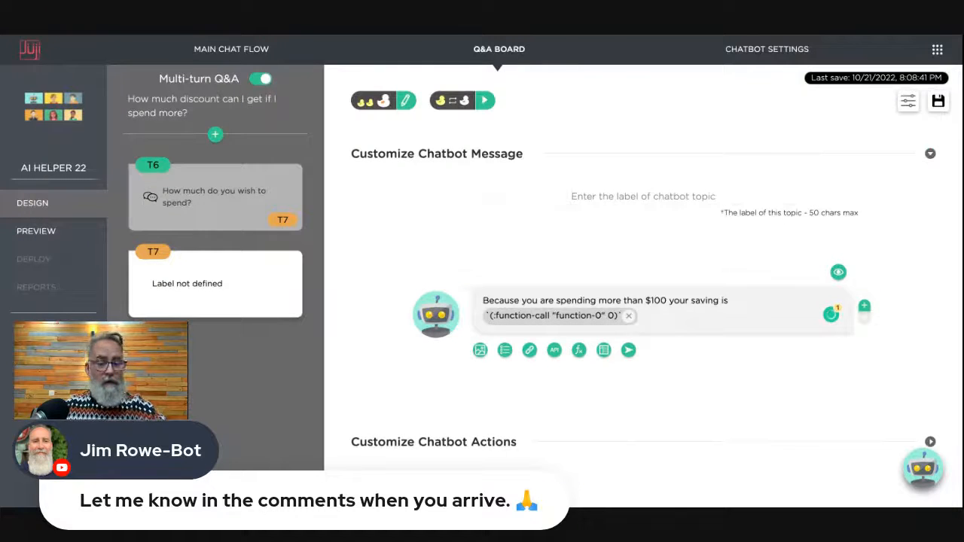
- Add a second custom response to T6 with an 'is answered' trigger
mouse_move(241, 205)
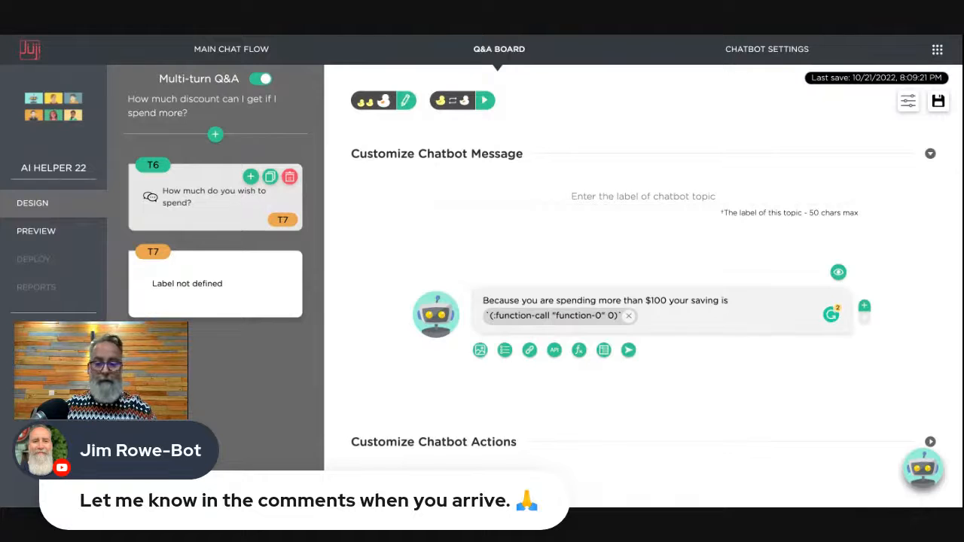
left_click(242, 205)
scroll(700, 347, "down", 5)
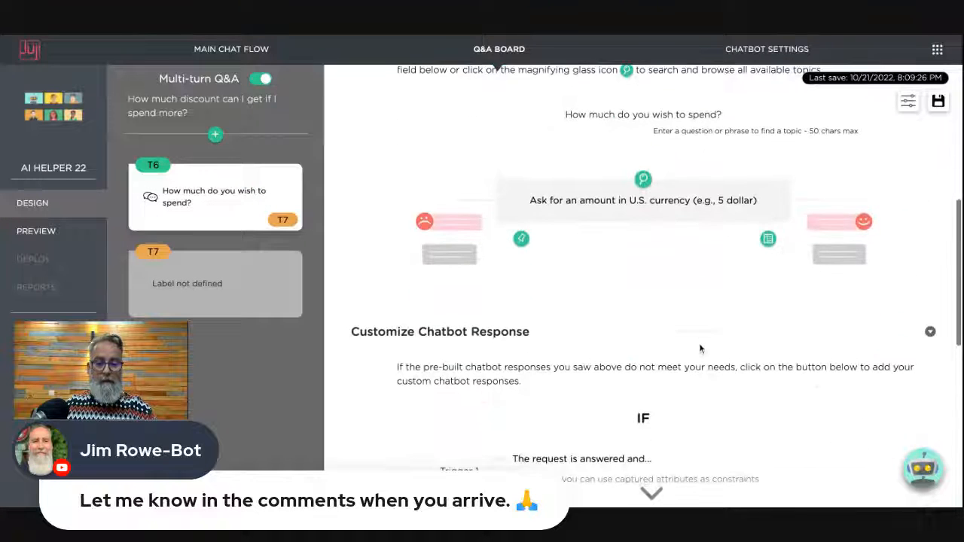
scroll(700, 346, "down", 4)
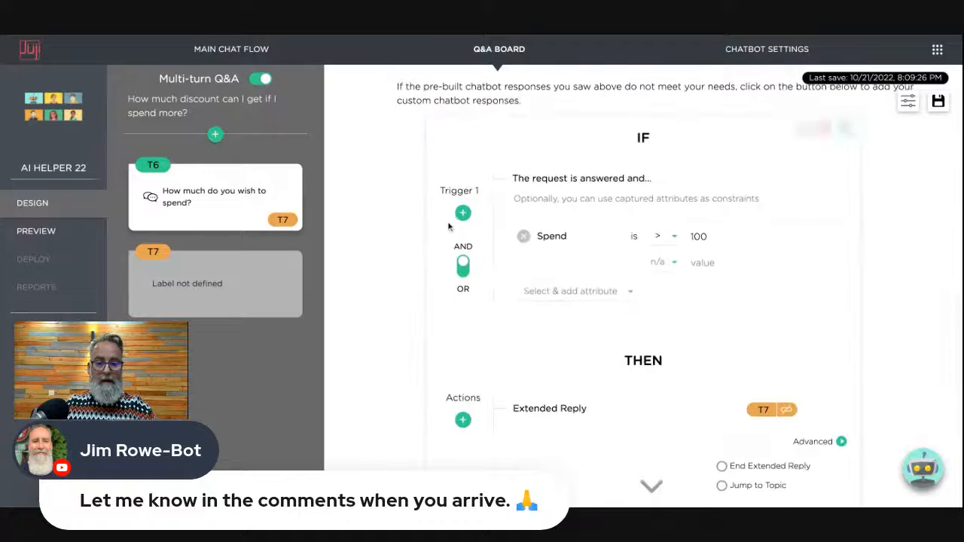
scroll(702, 280, "down", 3)
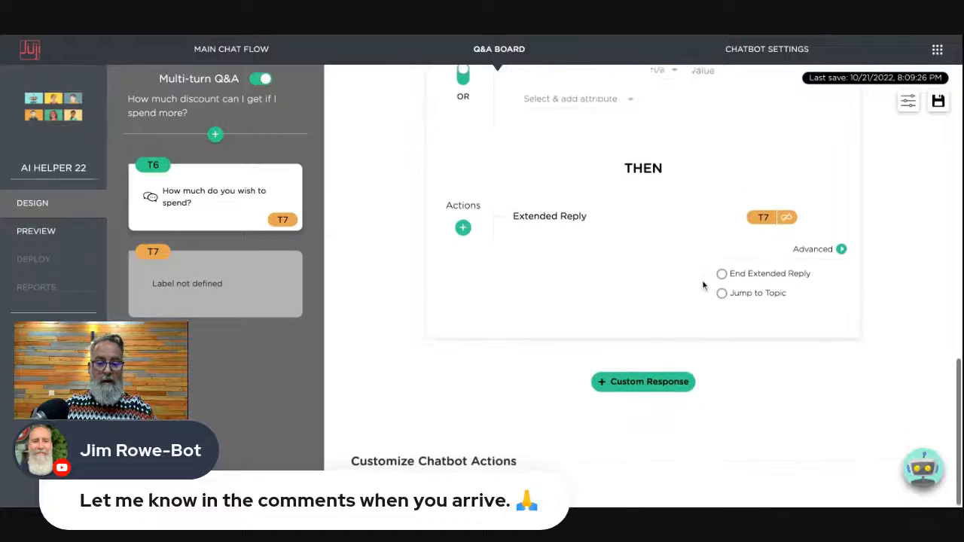
left_click(643, 379)
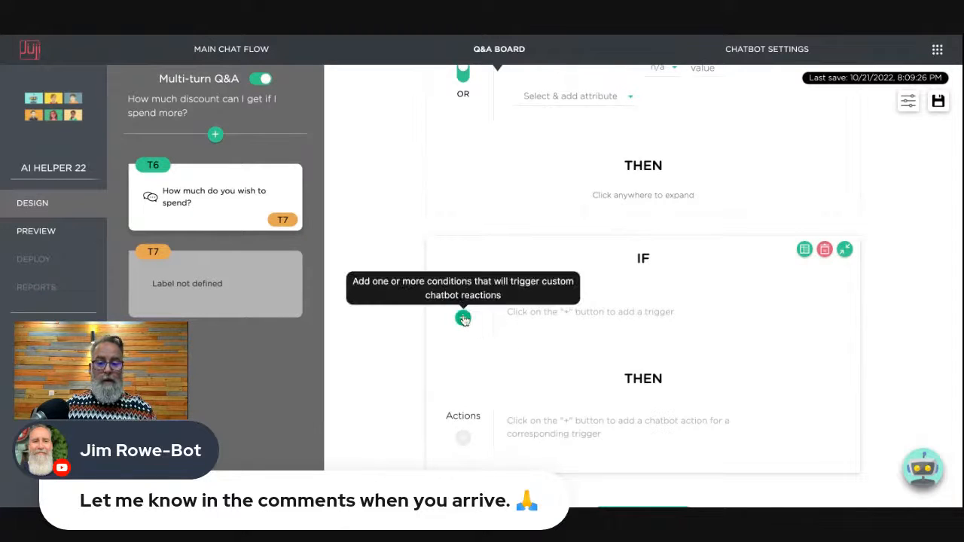
left_click(463, 317)
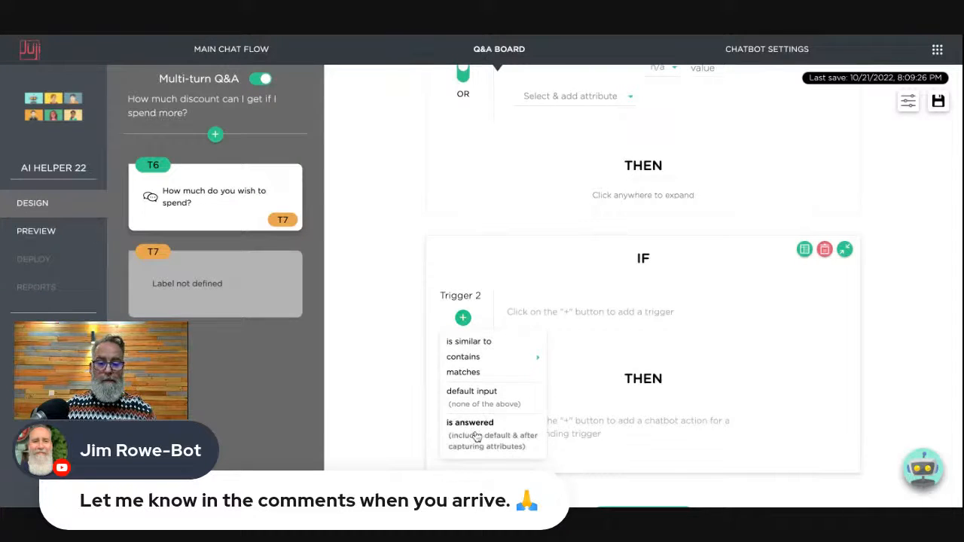
left_click(476, 426)
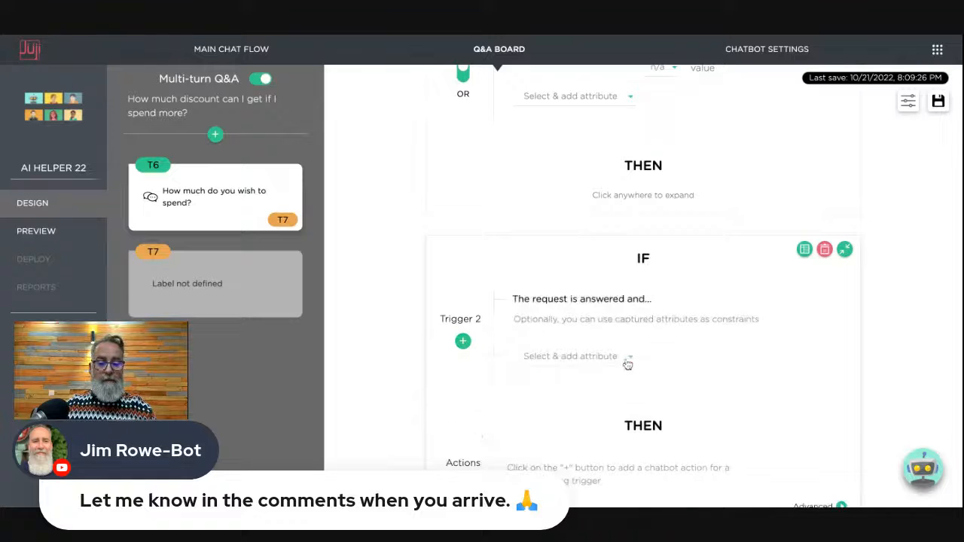
- Constrain the trigger on Spend: first comparison n/a, second comparison less than 100
left_click(628, 358)
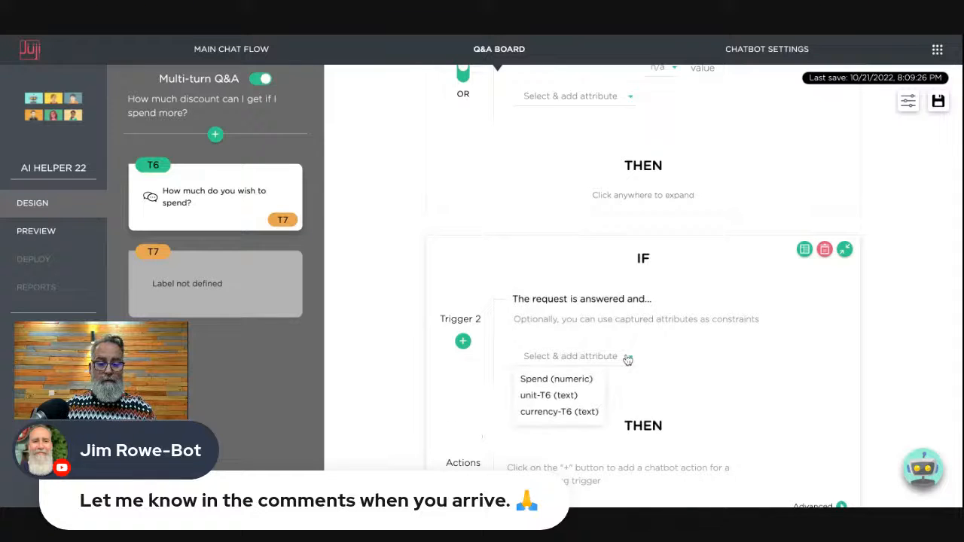
left_click(561, 379)
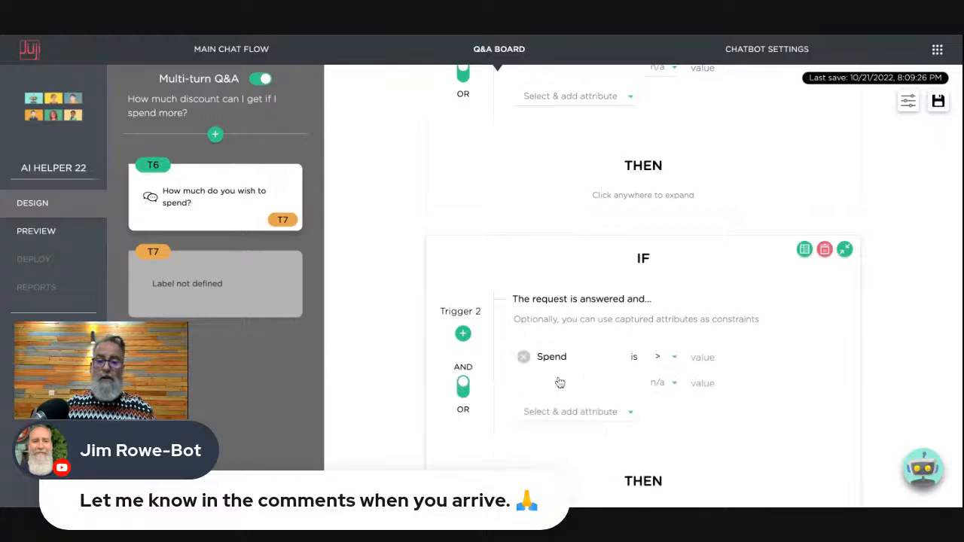
left_click(674, 362)
left_click(669, 375)
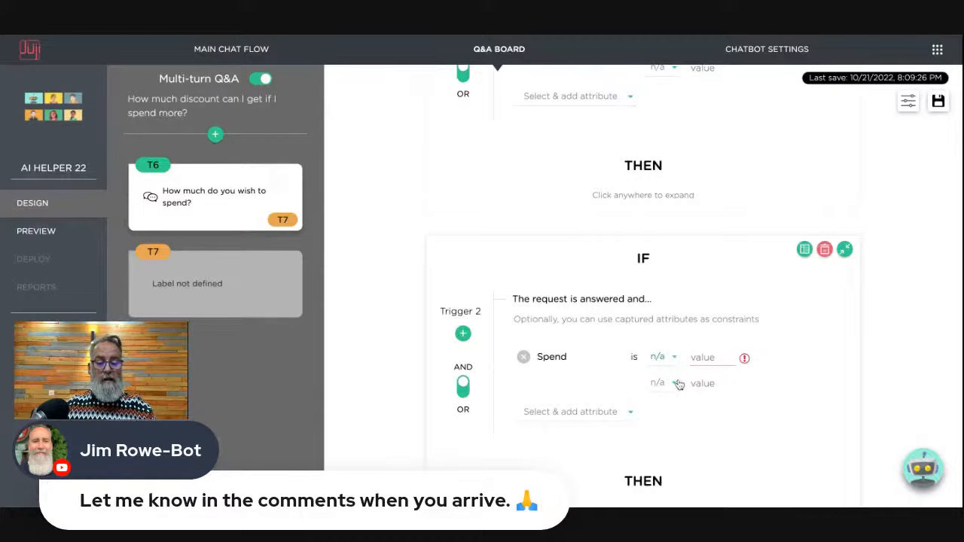
left_click(676, 383)
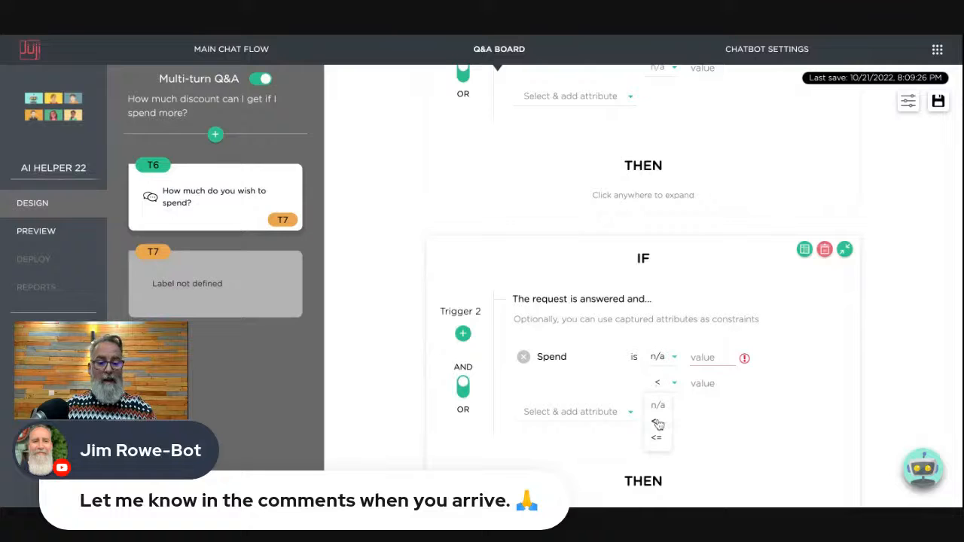
left_click(658, 426)
left_click(704, 382)
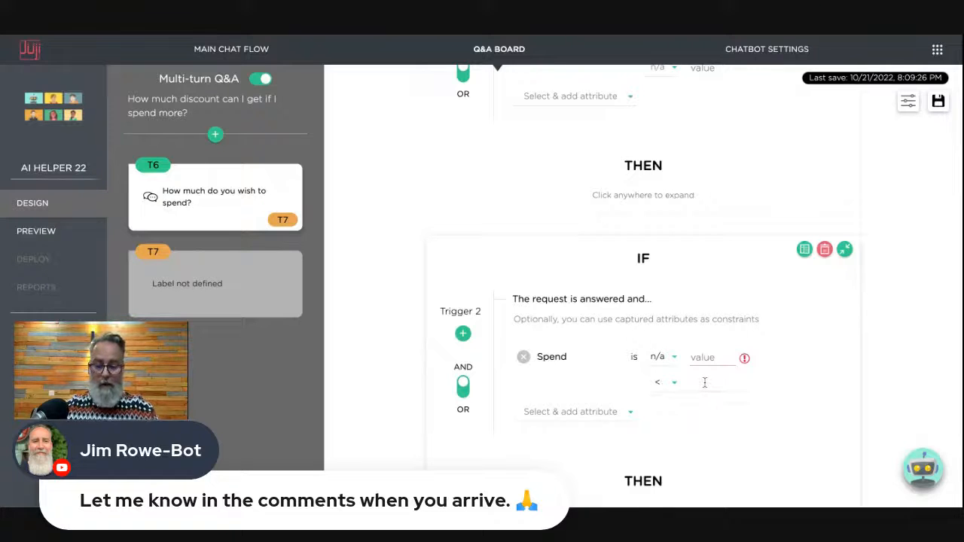
type("100")
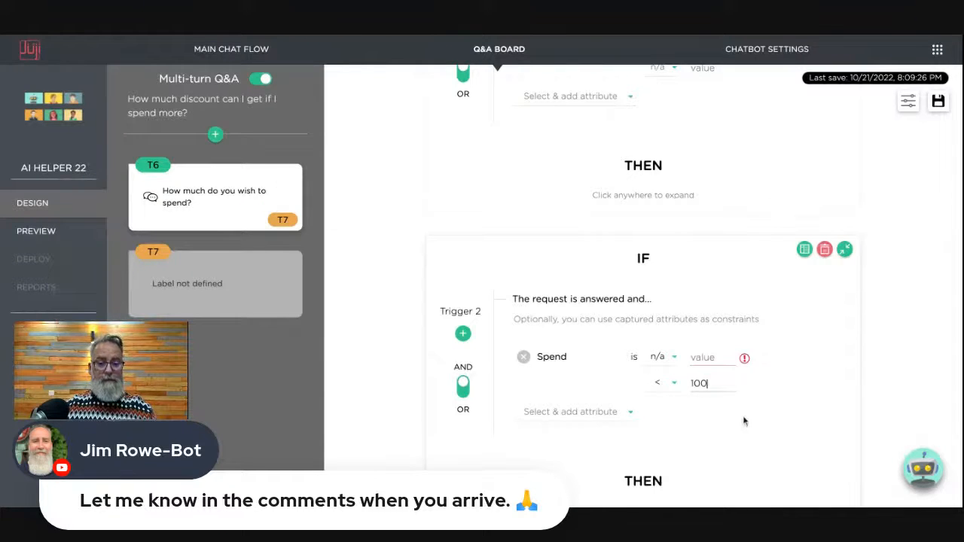
scroll(743, 418, "down", 3)
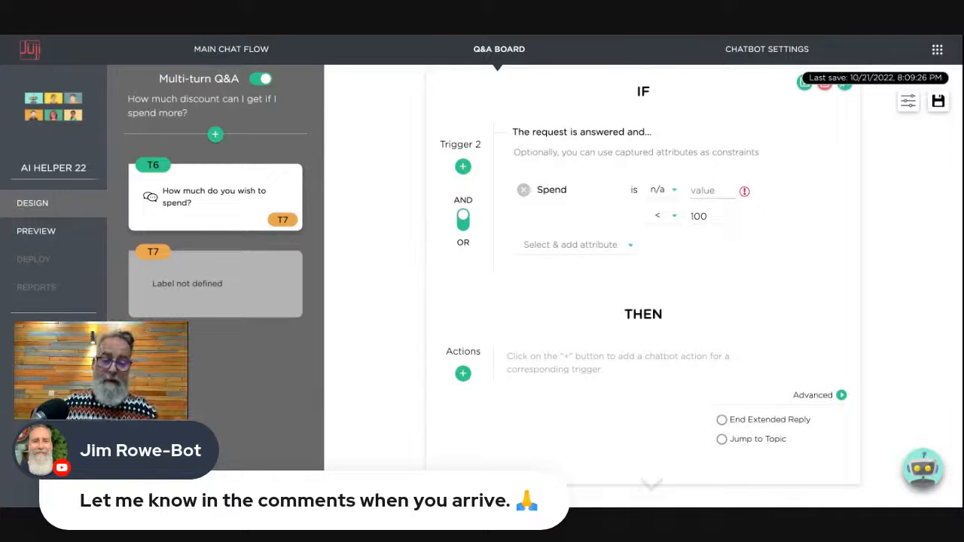
- Make Trigger 2 extend the reply with a new remark topic T8 and open it
left_click(463, 373)
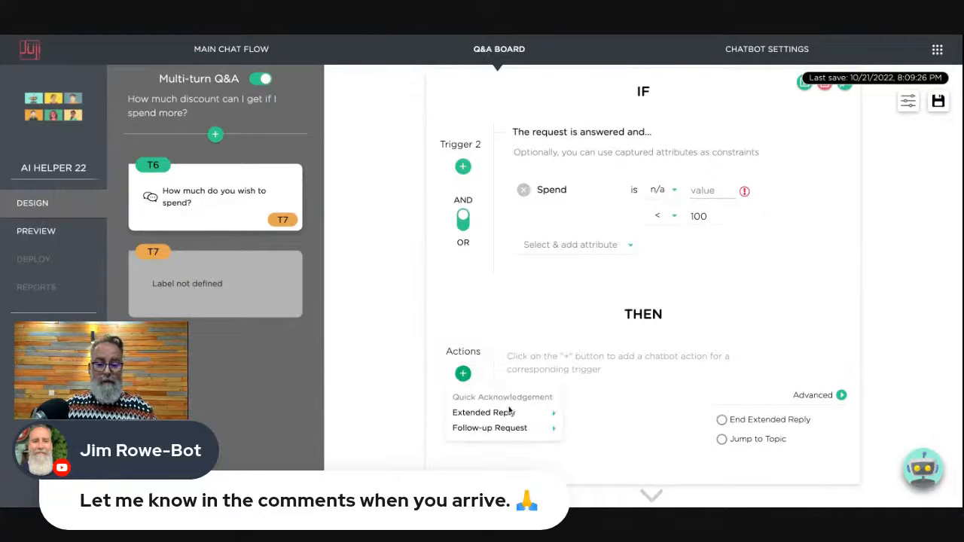
mouse_move(515, 415)
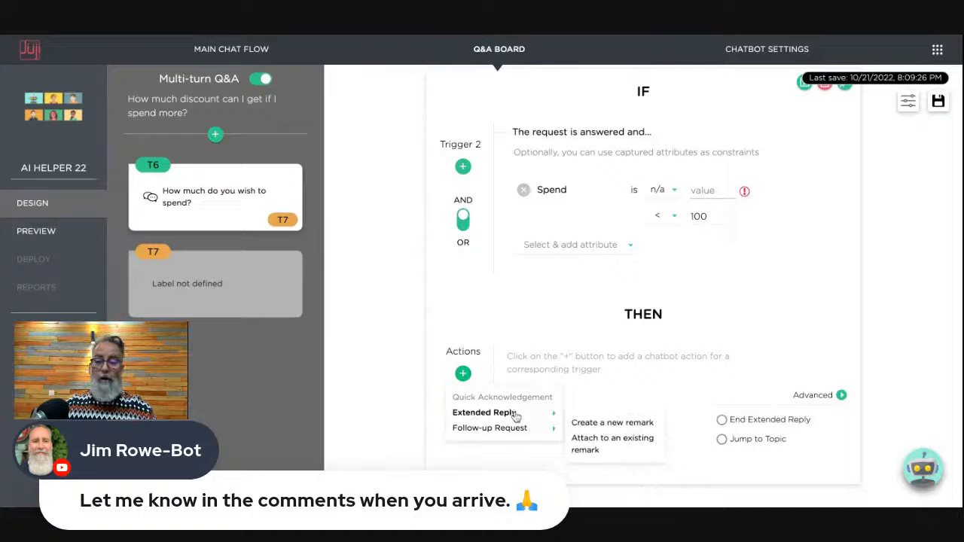
left_click(621, 425)
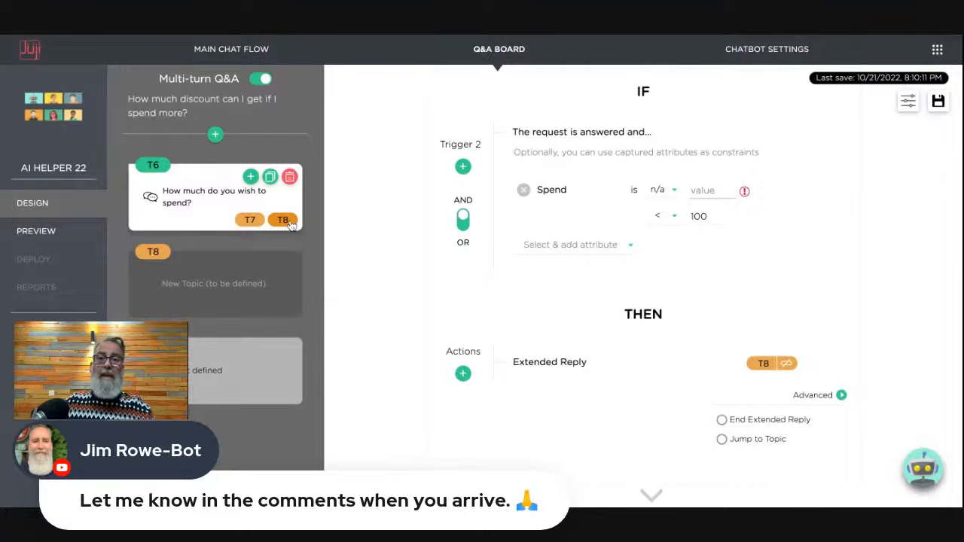
left_click(194, 296)
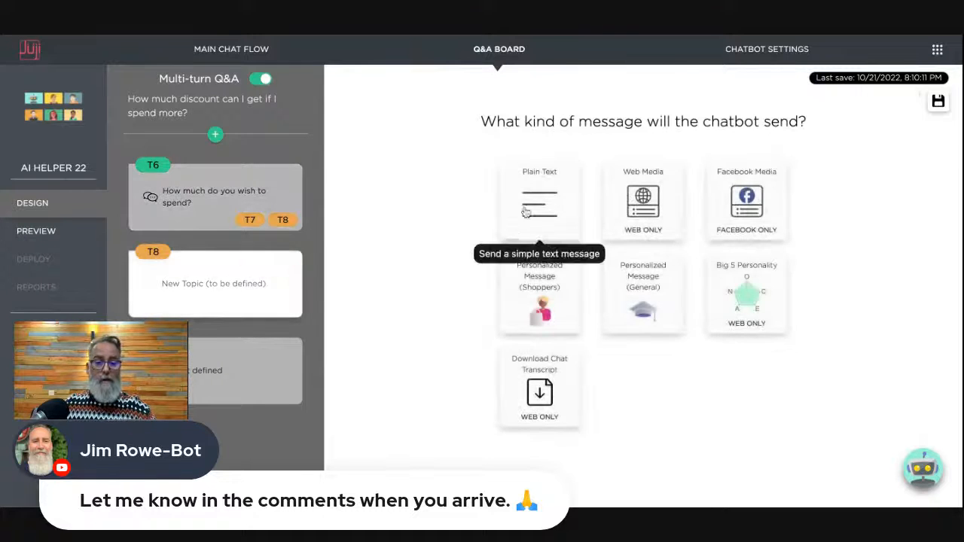
- Give T8 a plain-text message saying spending under $100 gets no discount
left_click(539, 204)
left_click(566, 317)
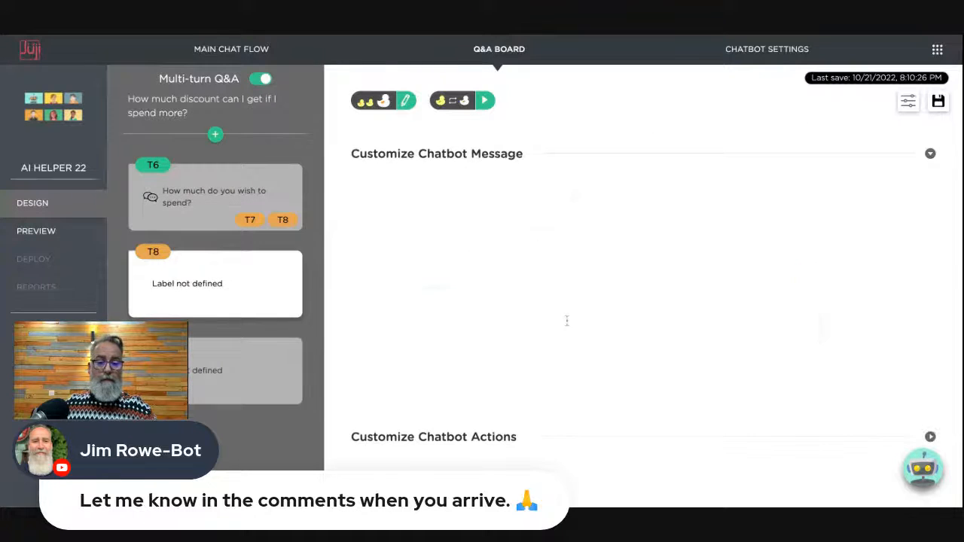
type("Becuas")
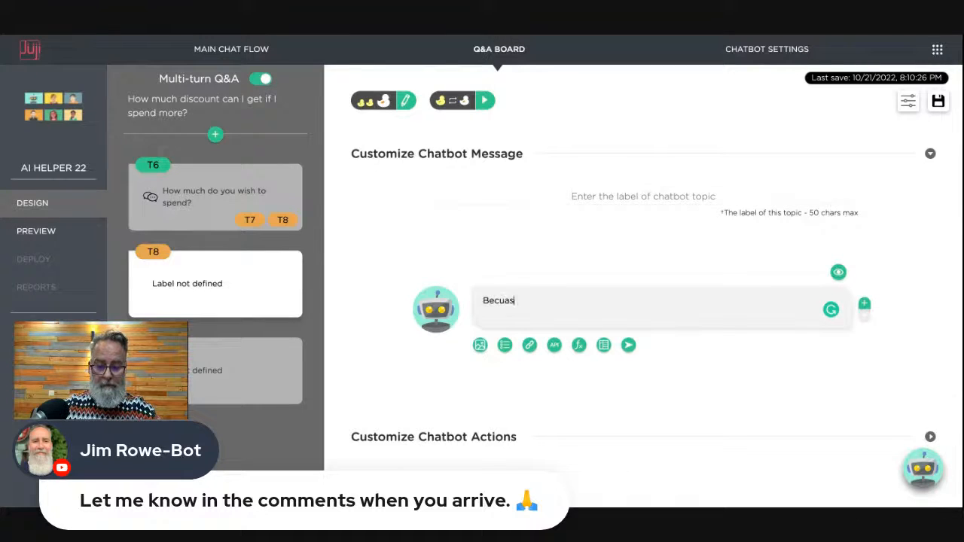
type("e you ")
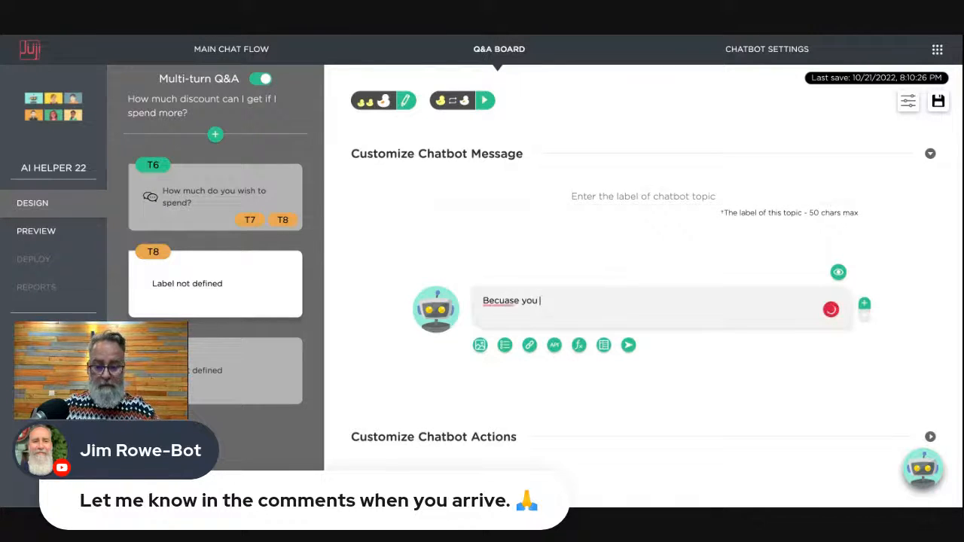
type("are spnding")
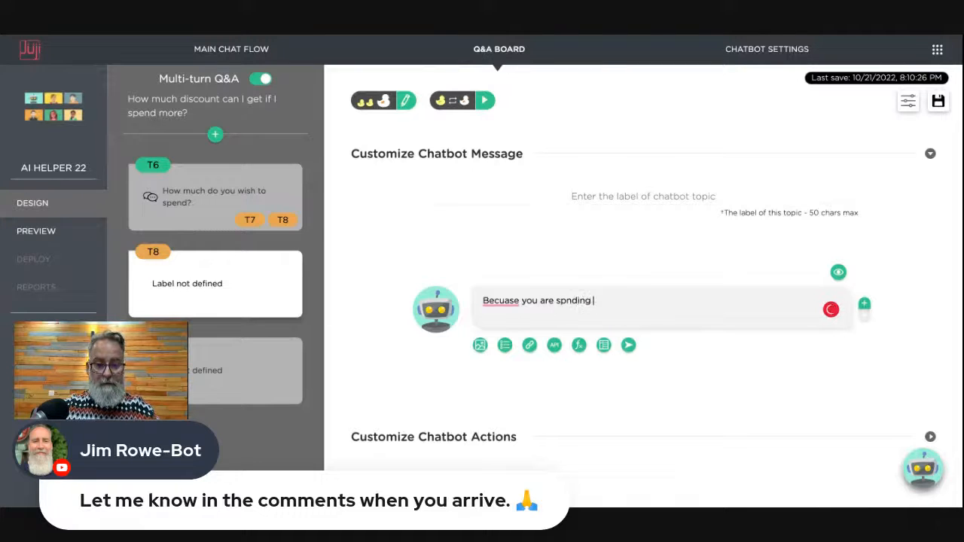
type(" less than ")
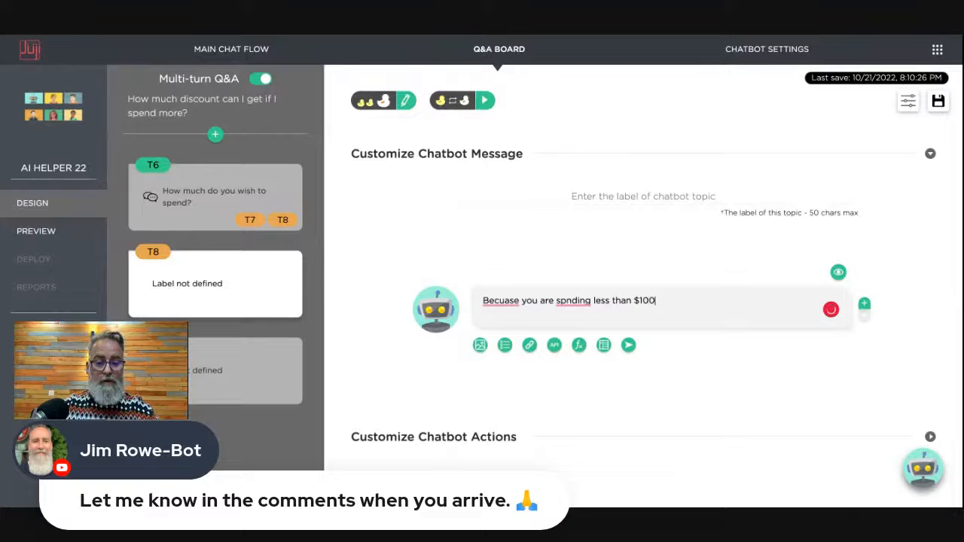
type("$100")
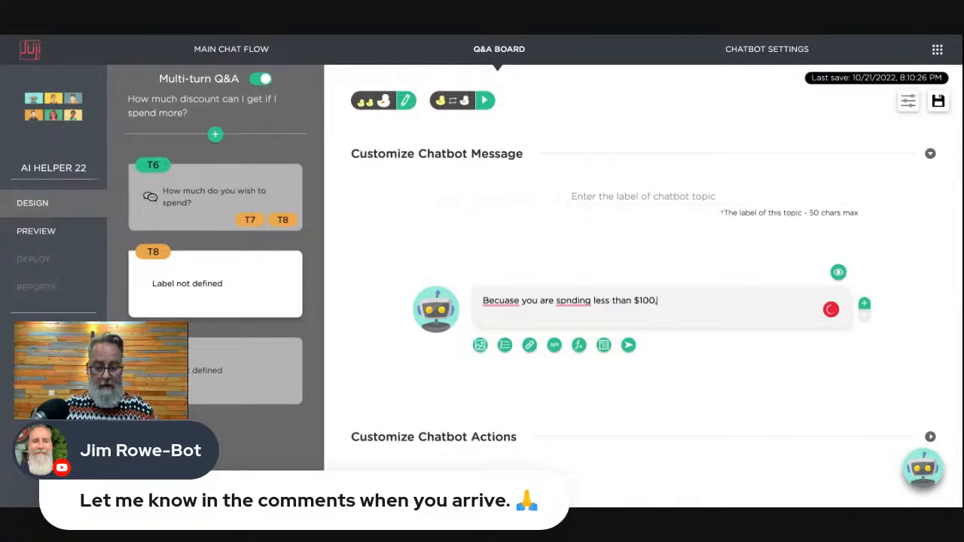
type(", there is no")
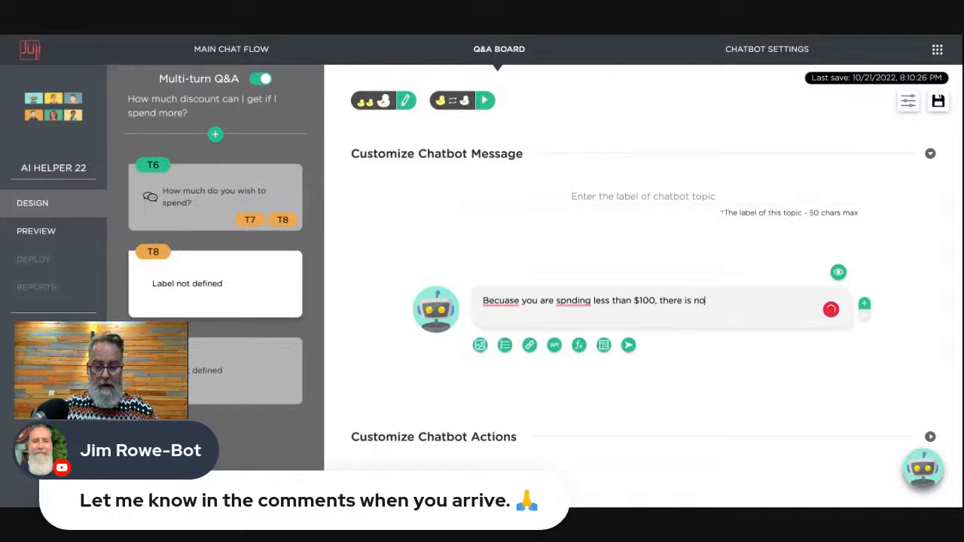
type(" discount.")
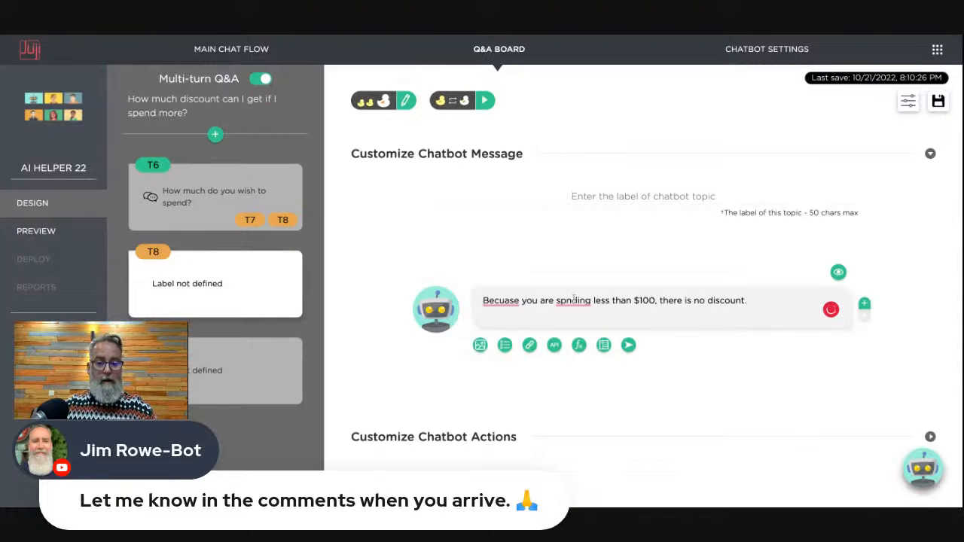
- Correct the misspellings to 'Because' and 'spending', then return to topic T6
left_click(574, 300)
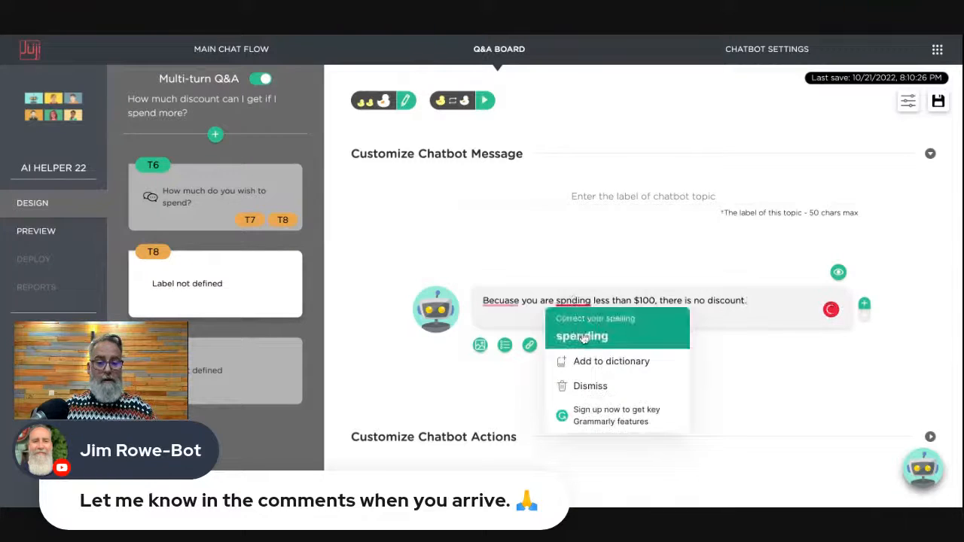
left_click(581, 337)
left_click(501, 301)
left_click(507, 336)
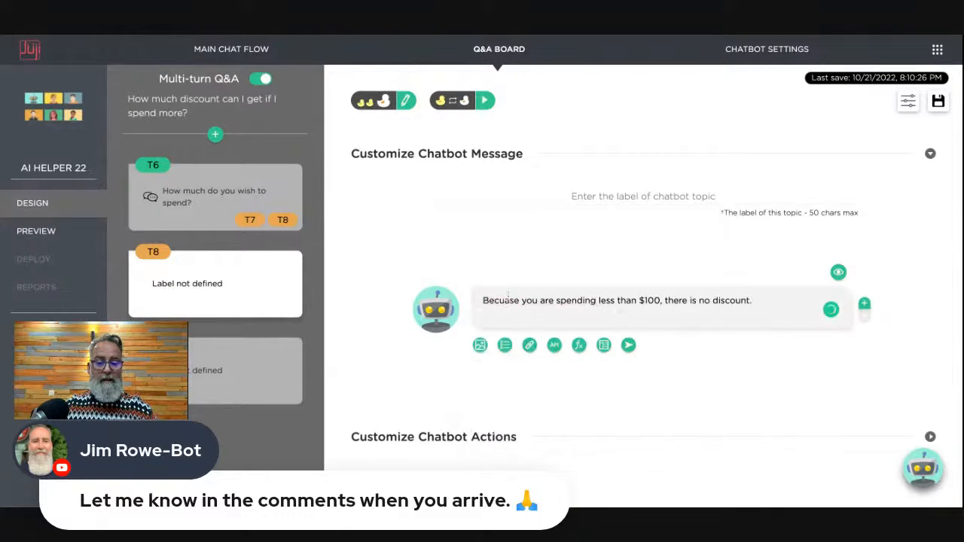
left_click(509, 302)
key("BackSpace")
key("BackSpace")
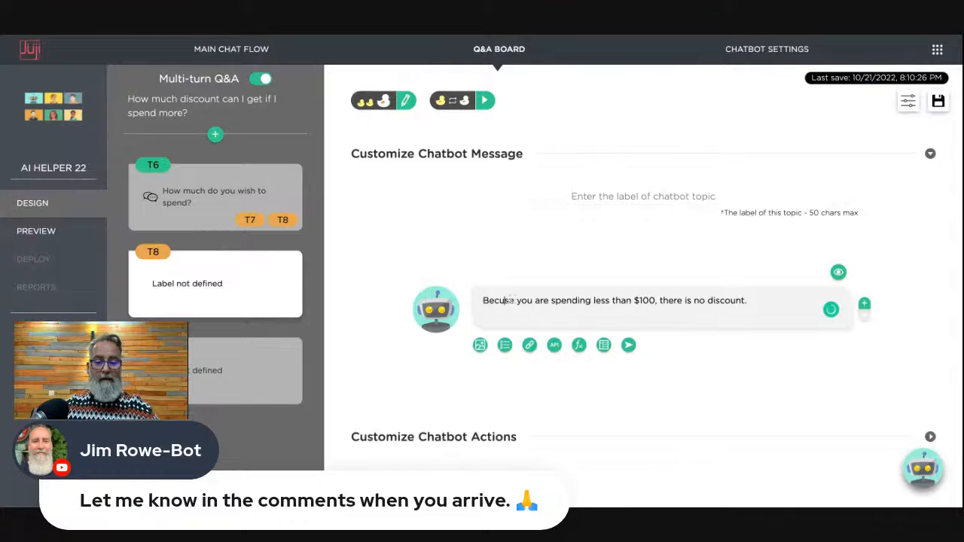
type("au")
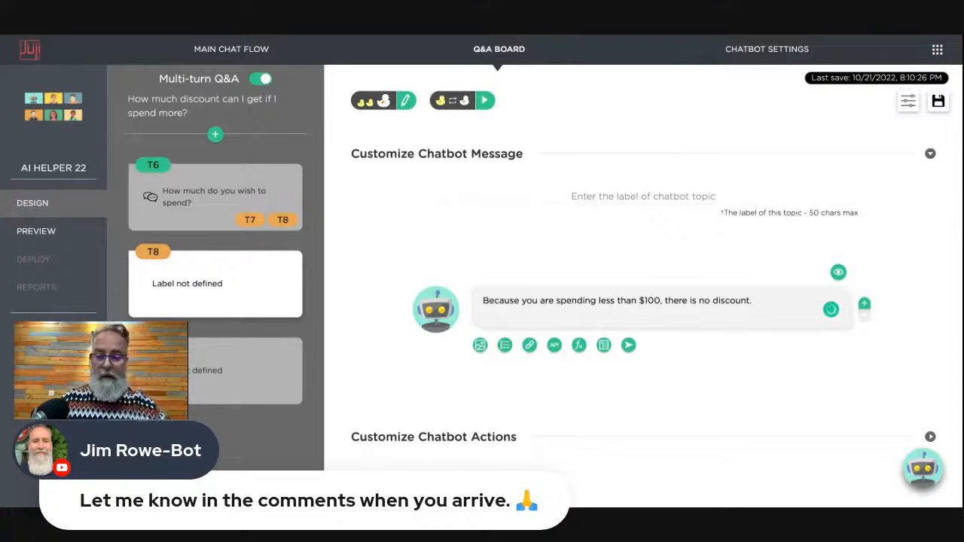
mouse_move(254, 195)
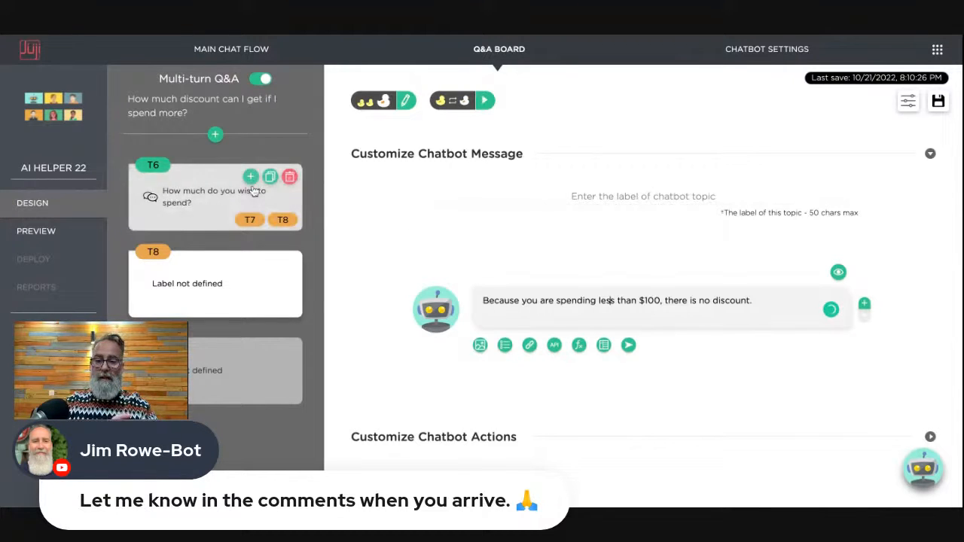
left_click(201, 181)
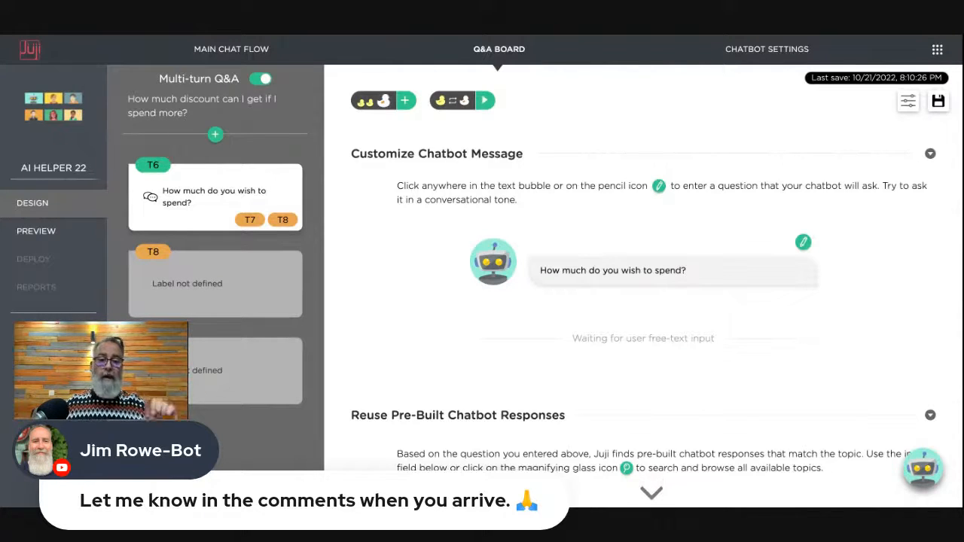
- Submit the 'How much discount can I get if I spend more?' Q&A and launch Preview
left_click(508, 51)
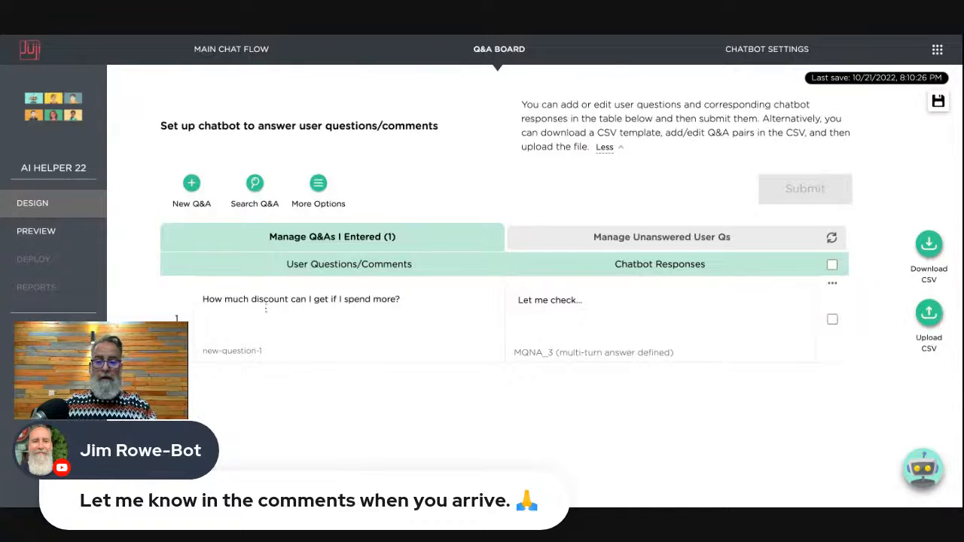
left_click(833, 319)
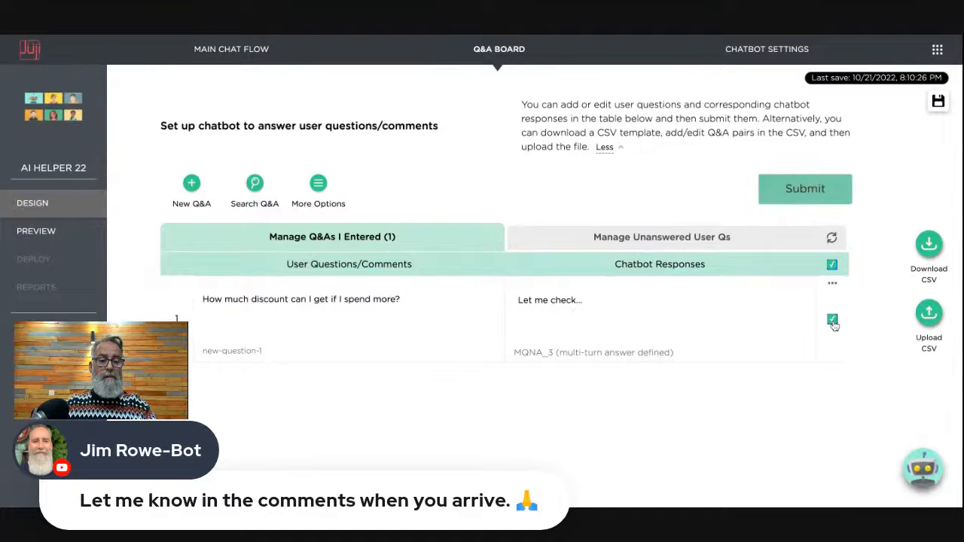
left_click(814, 190)
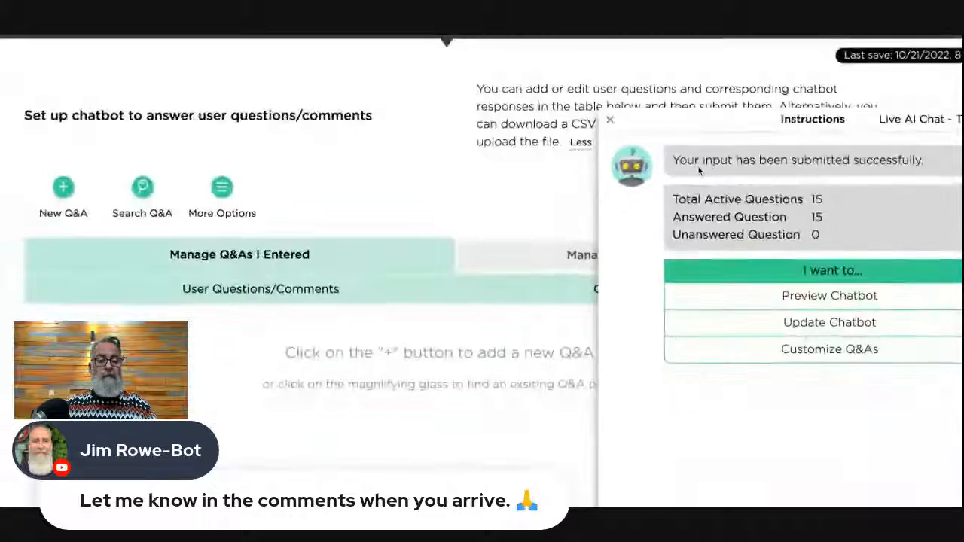
left_click(629, 132)
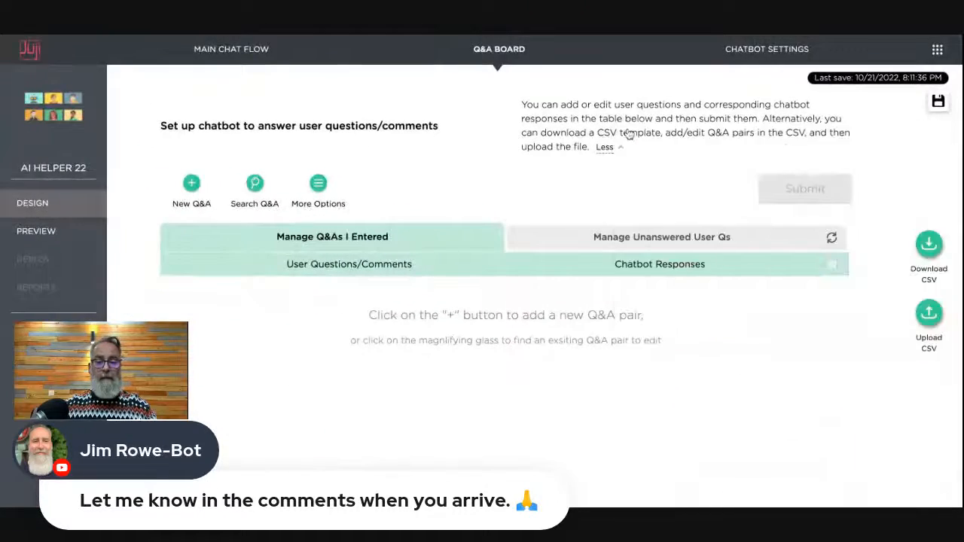
left_click(41, 233)
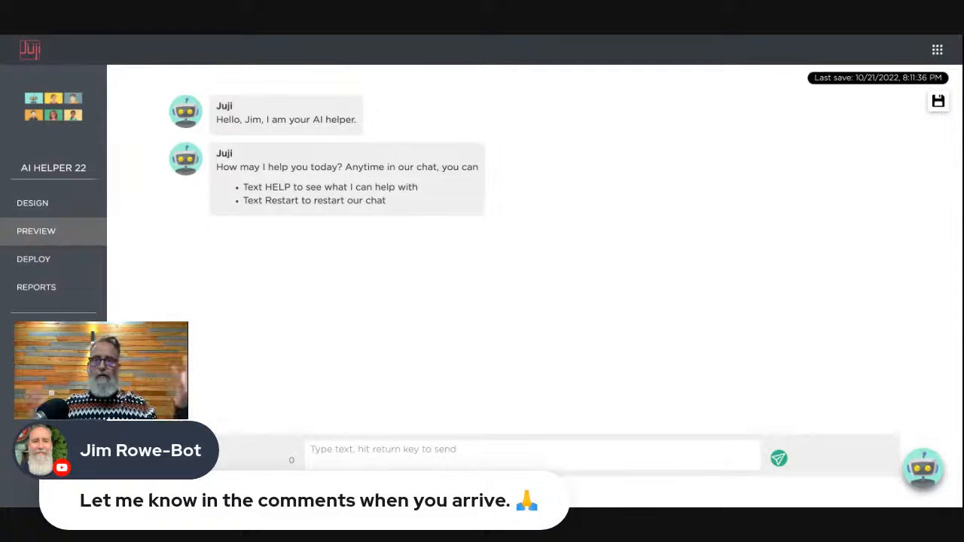
- Ask the preview bot 'How much discount do I get if I spend more?'
left_click(385, 457)
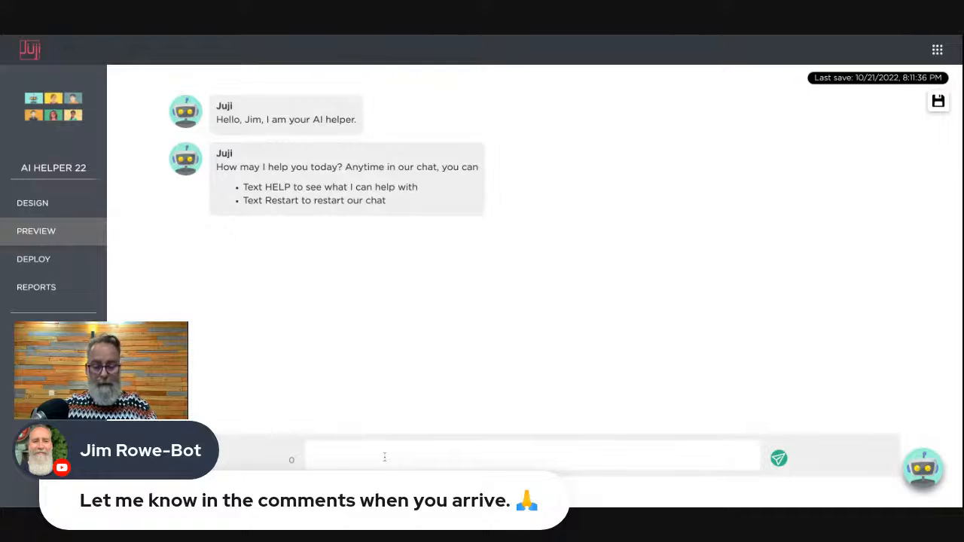
type("How mu")
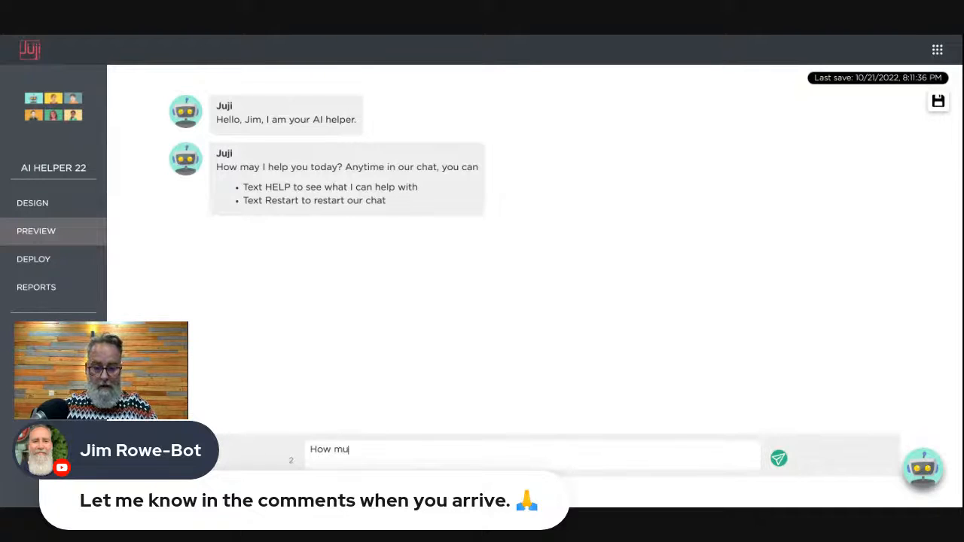
type("ch discount ")
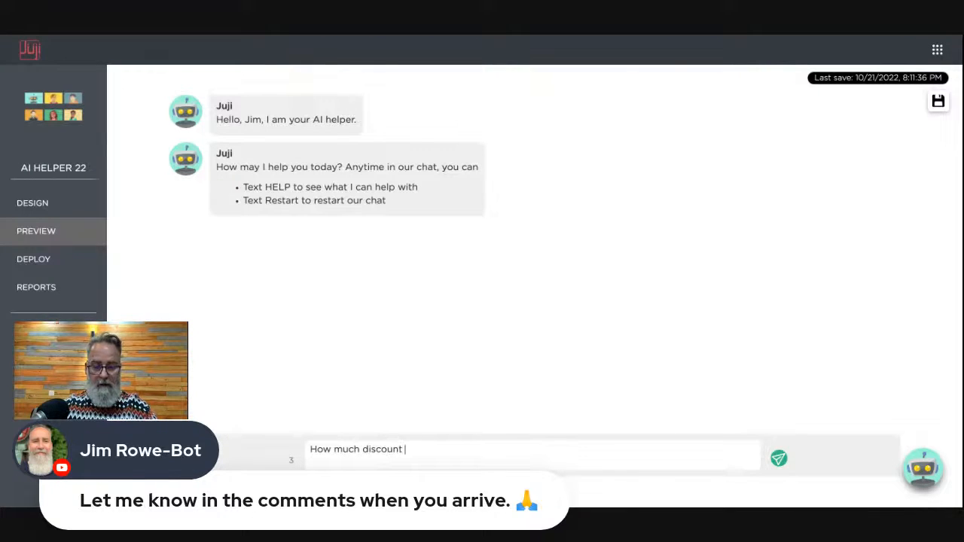
type("do I get i")
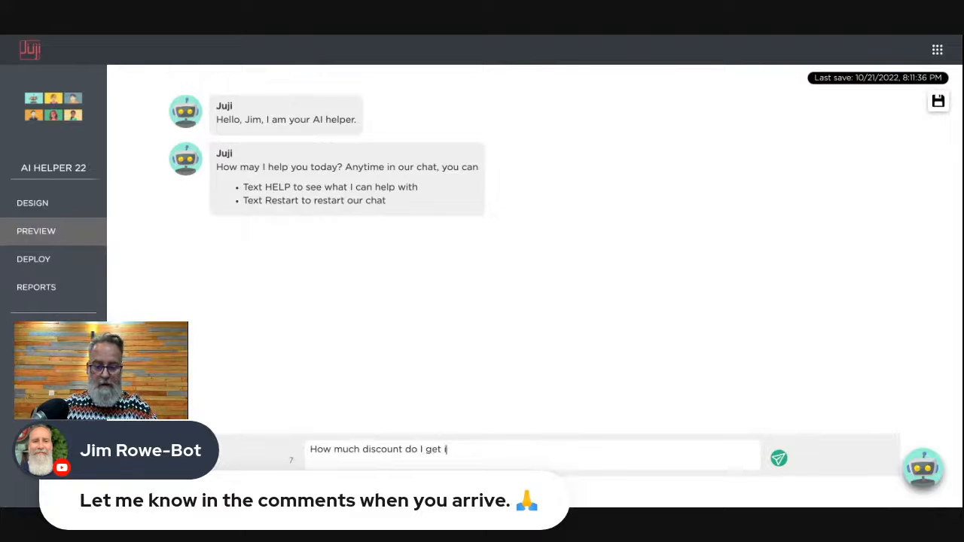
type("f I spend")
type("more?")
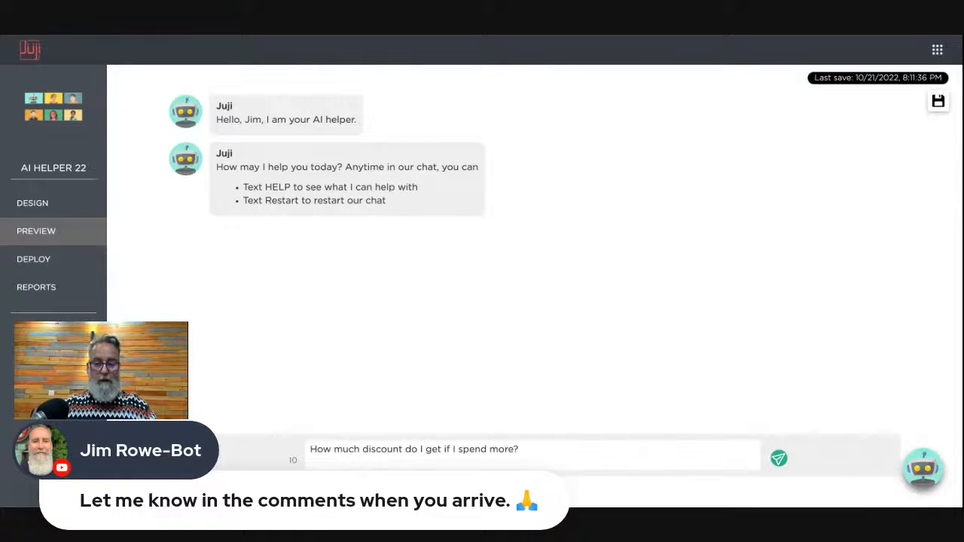
key("Return")
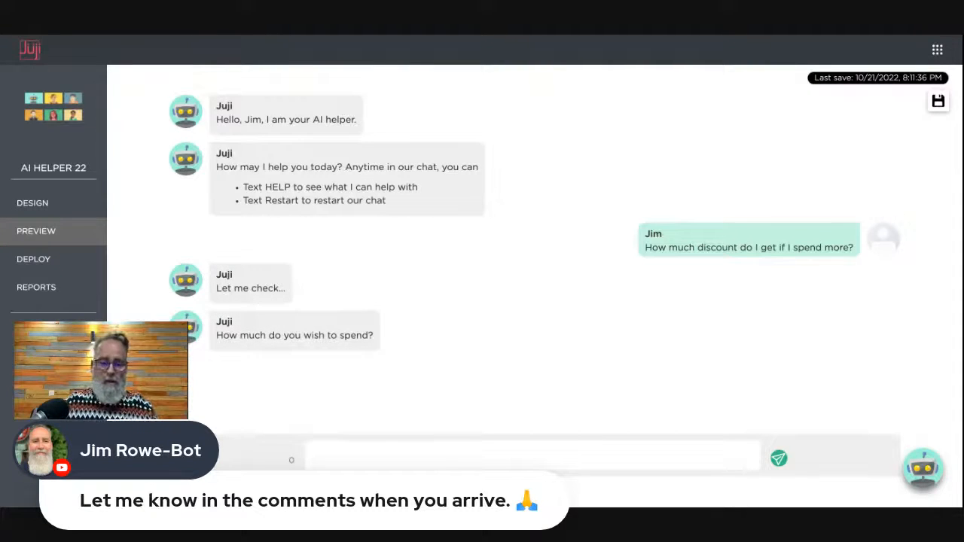
- Answer 'I plan to spend $225' so the bot reports a 33.75 saving
type("I")
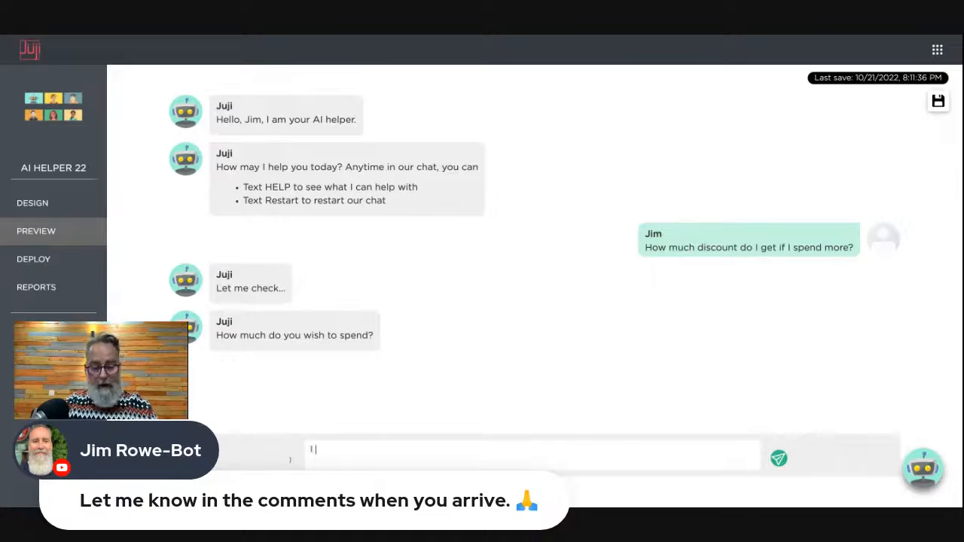
type(" plan to sp")
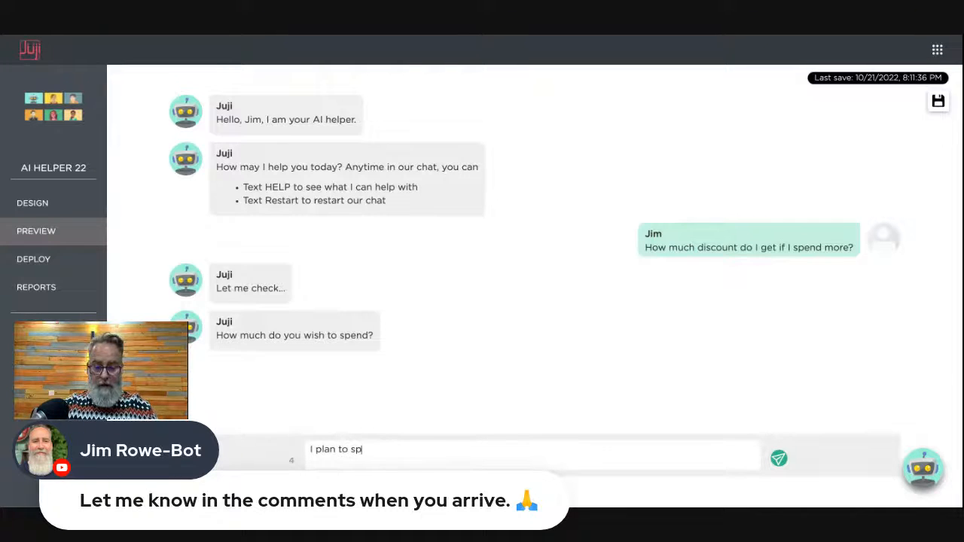
type("end $225")
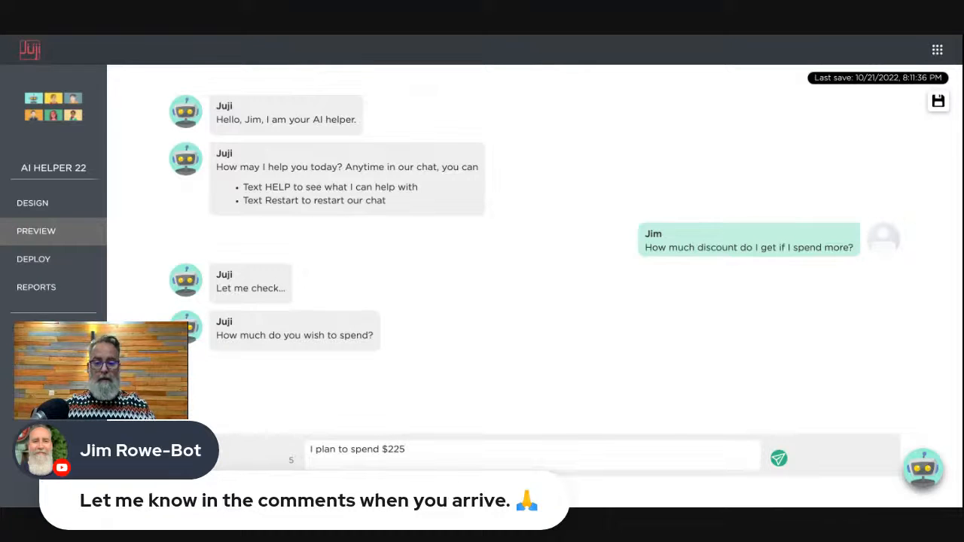
key("Return")
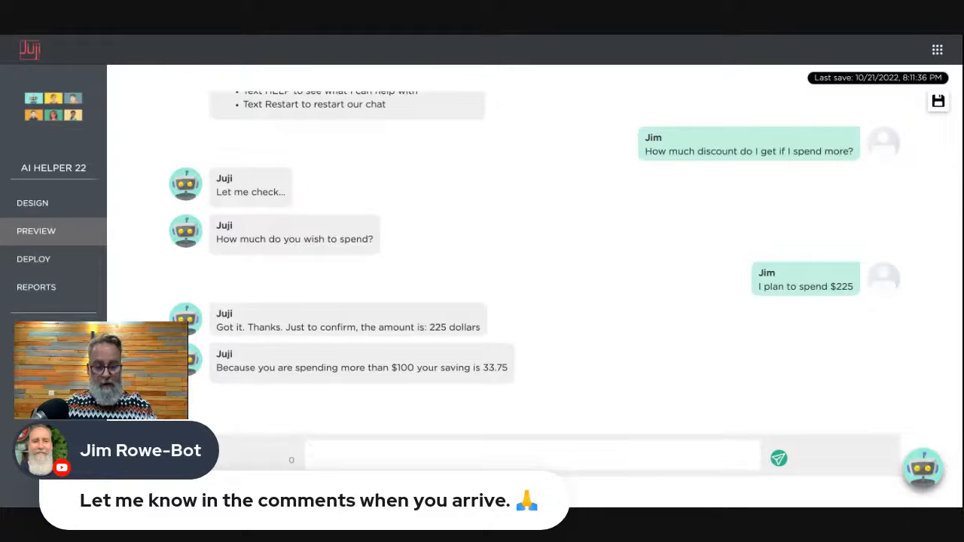
type("How")
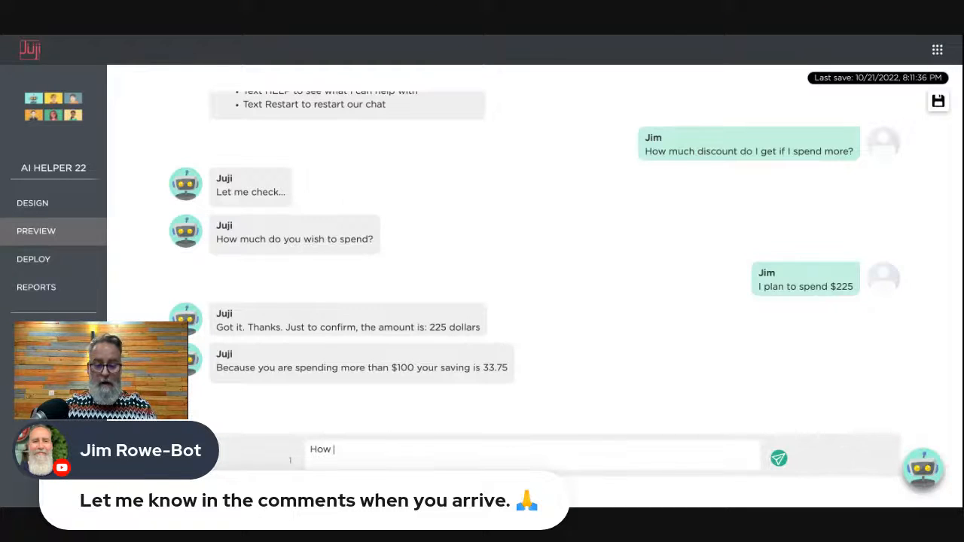
- Re-ask the copied discount question and answer '$35 is what I plan to spend'
scroll(349, 355, "up", 3)
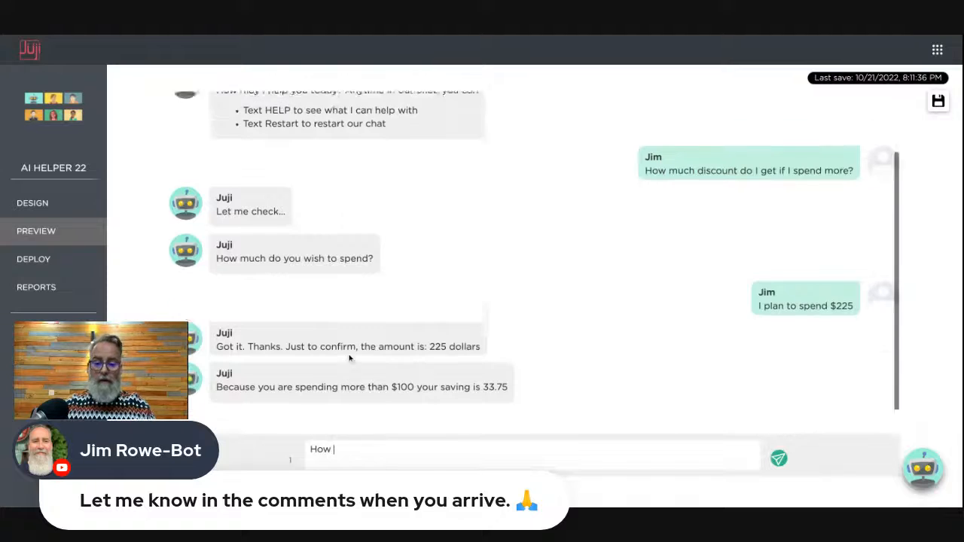
scroll(379, 250, "down", 1)
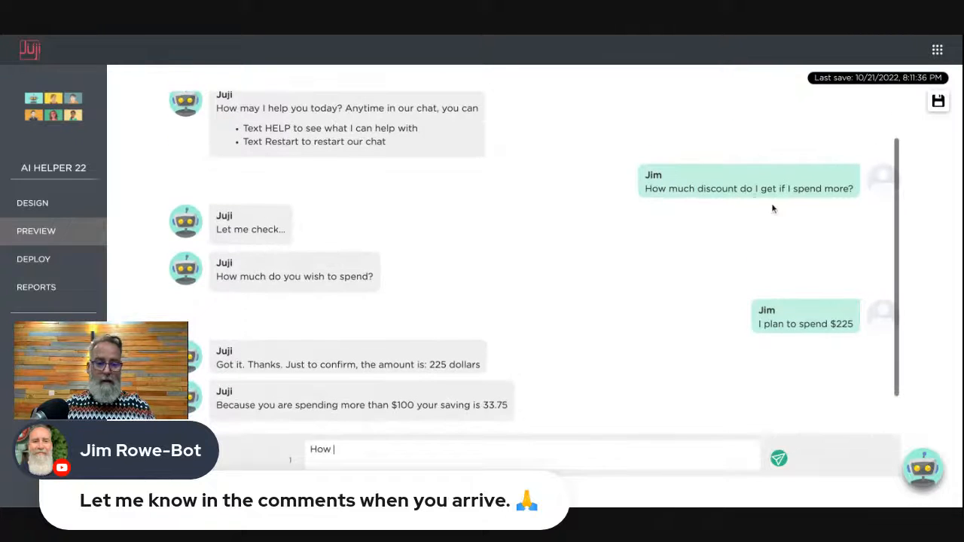
triple_click(752, 187)
key("ctrl+c")
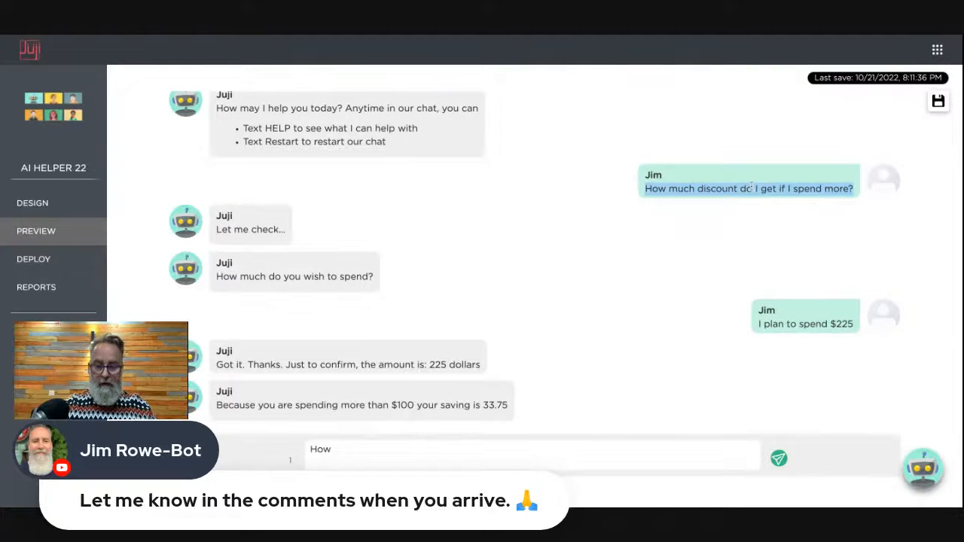
left_click(361, 450)
left_click_drag(309, 450, 343, 449)
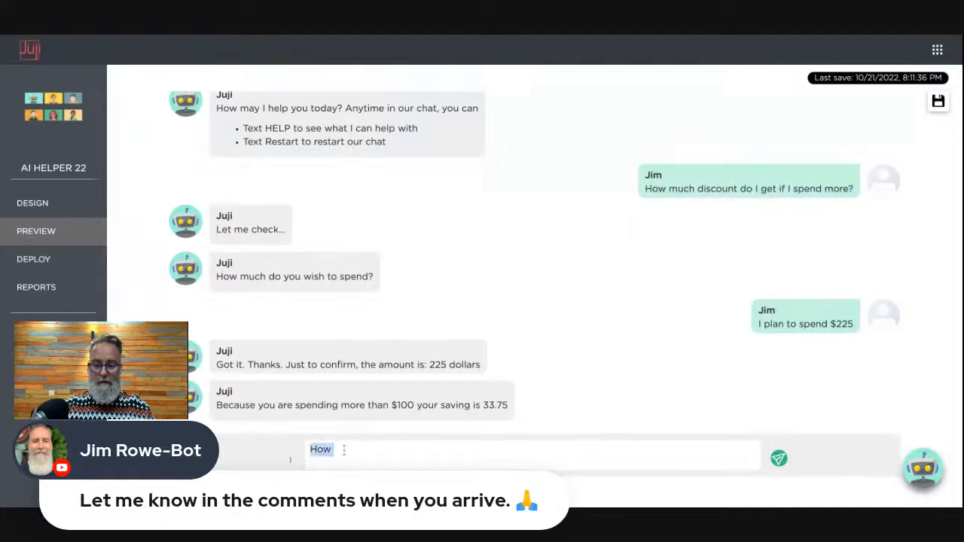
key("ctrl+v")
key("Return")
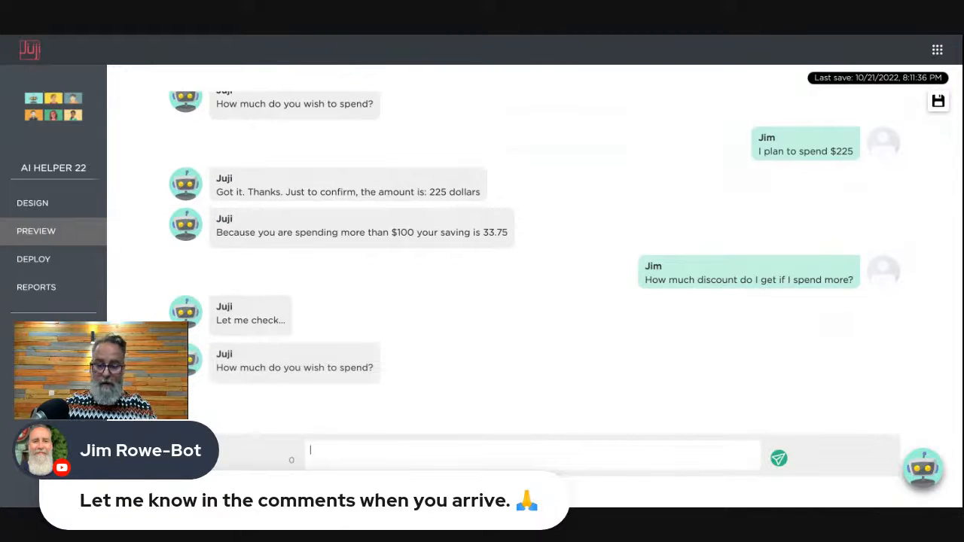
type("$35")
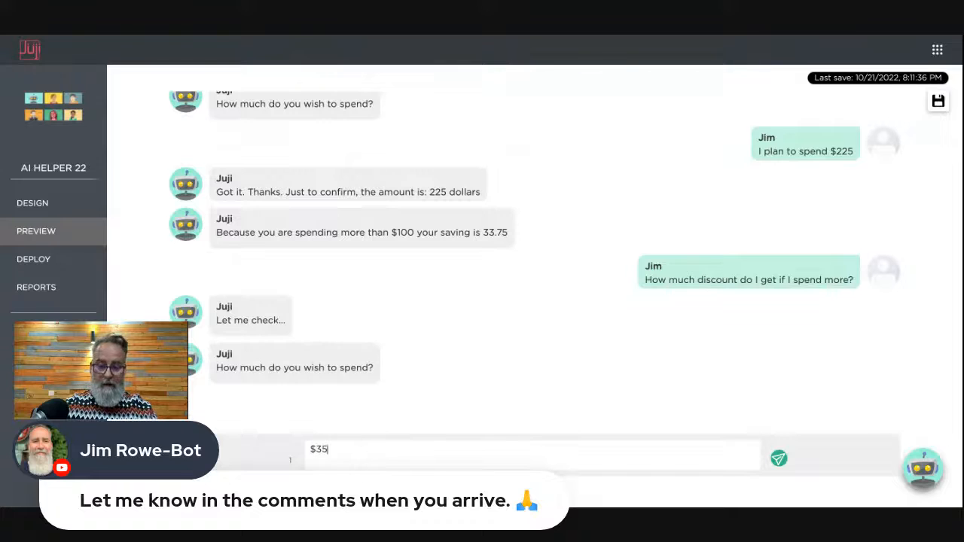
type(" is what ")
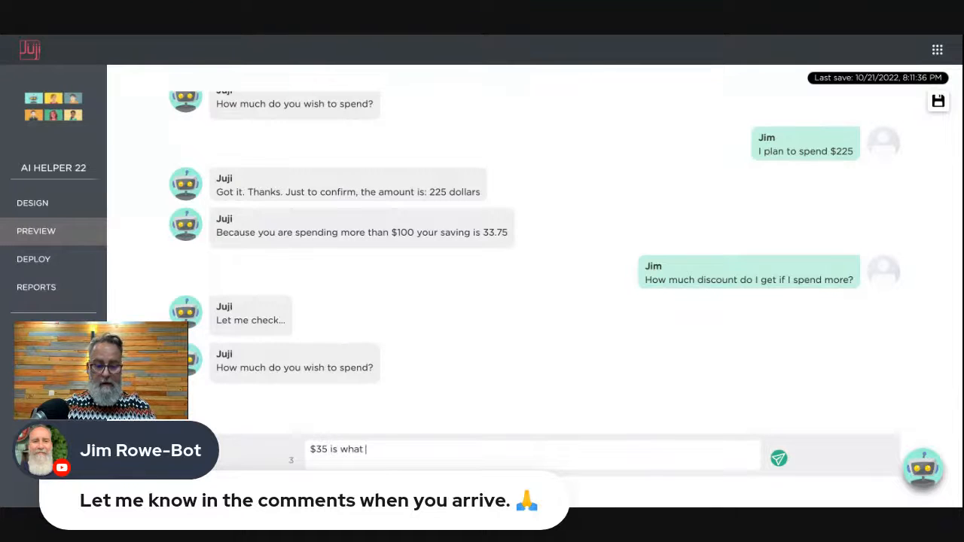
type("I plan ")
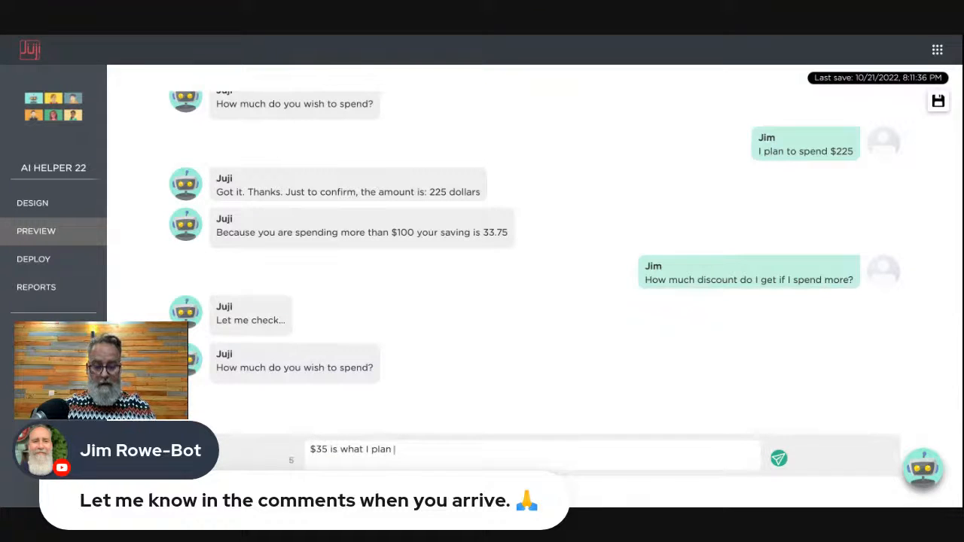
type("to spend")
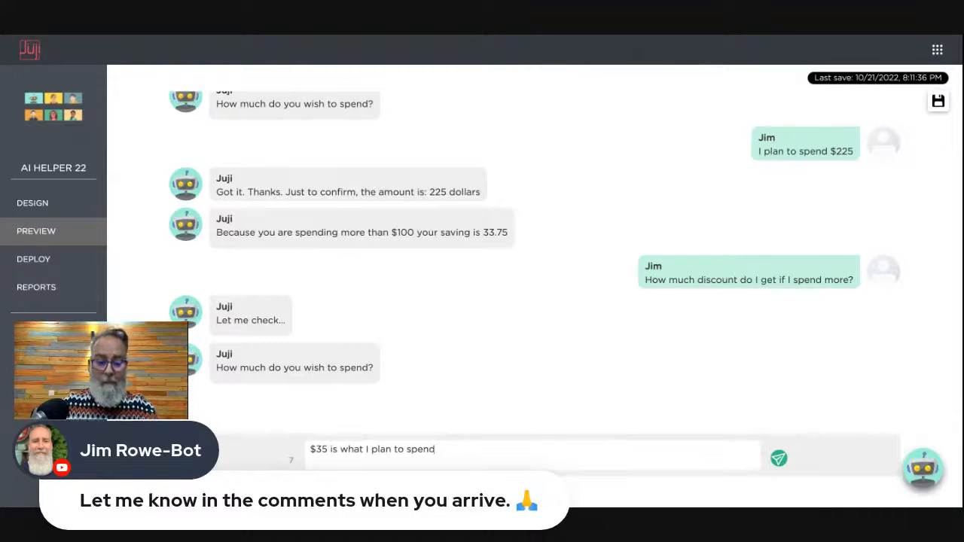
key("Return")
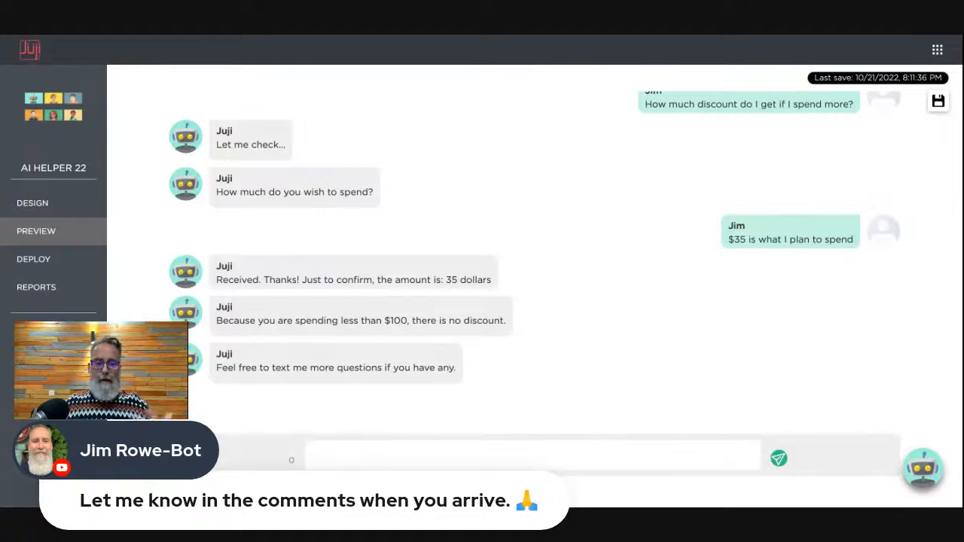
- Ask the bot 'How much discount do I get if I spend $150?'
type("How")
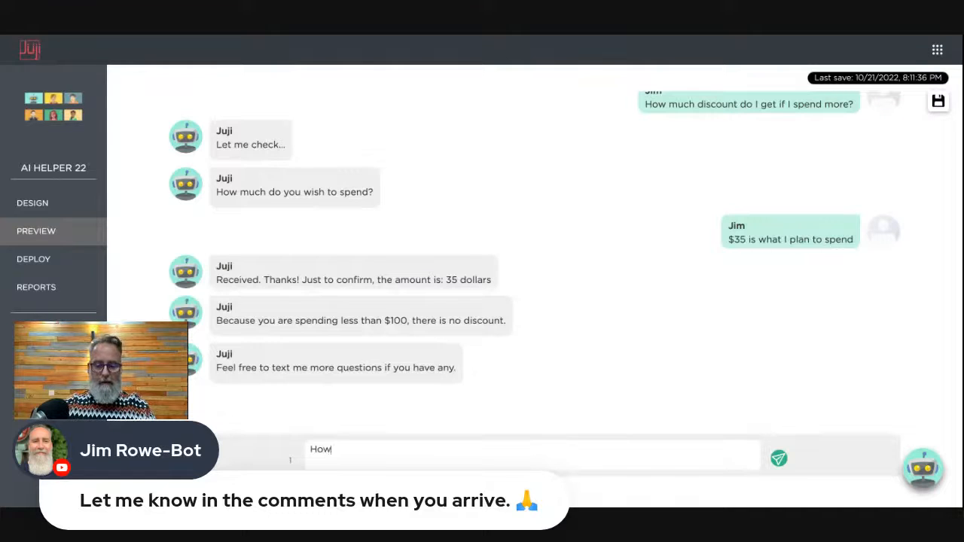
type(" much disc")
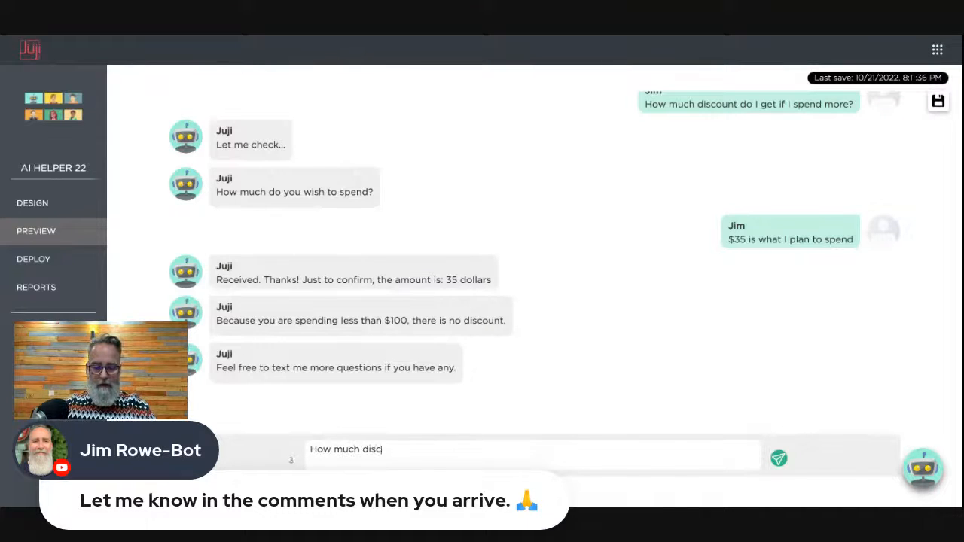
type("ount do I ge")
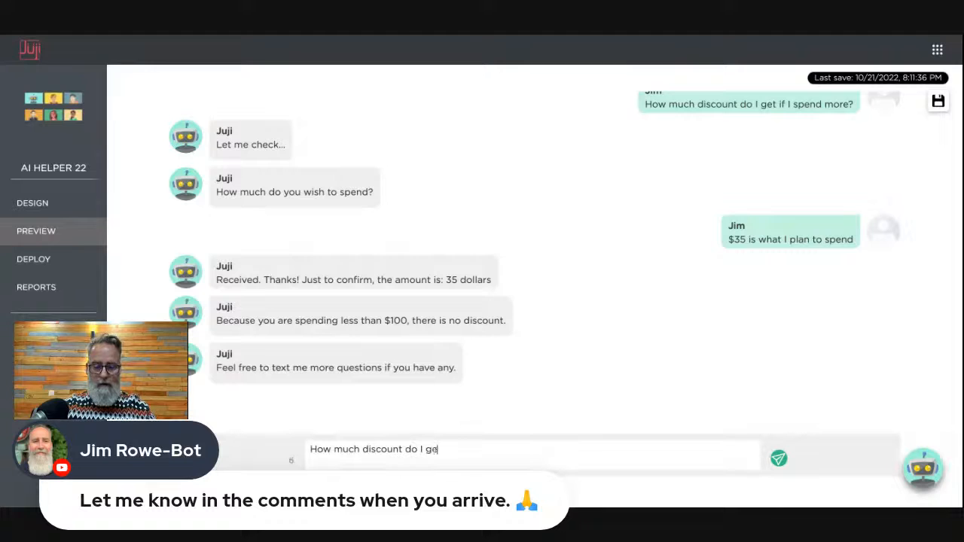
type("t if I ")
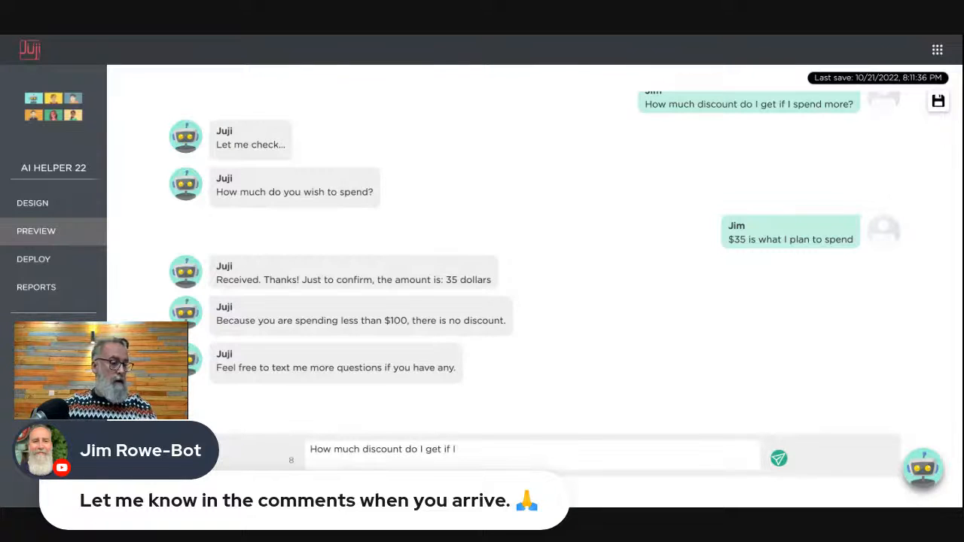
type("spend")
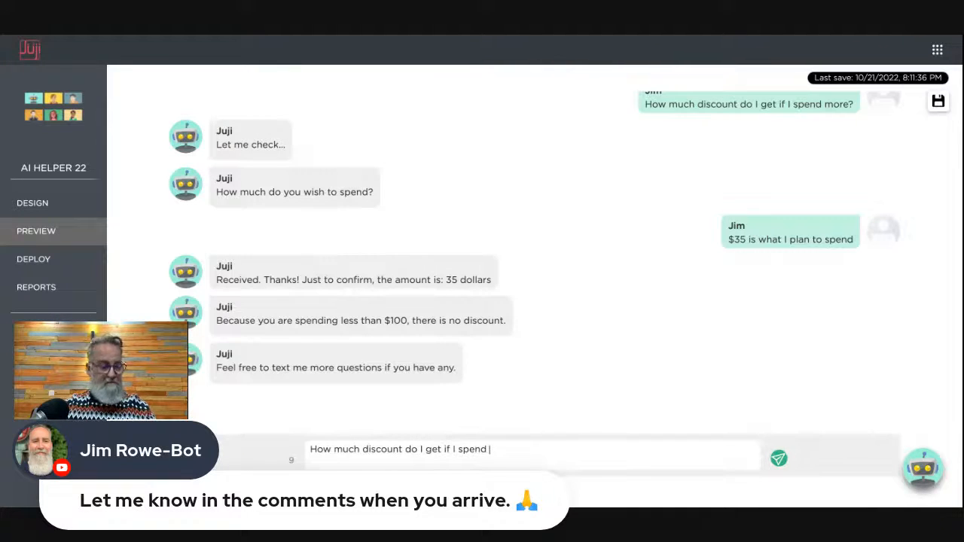
type(" $")
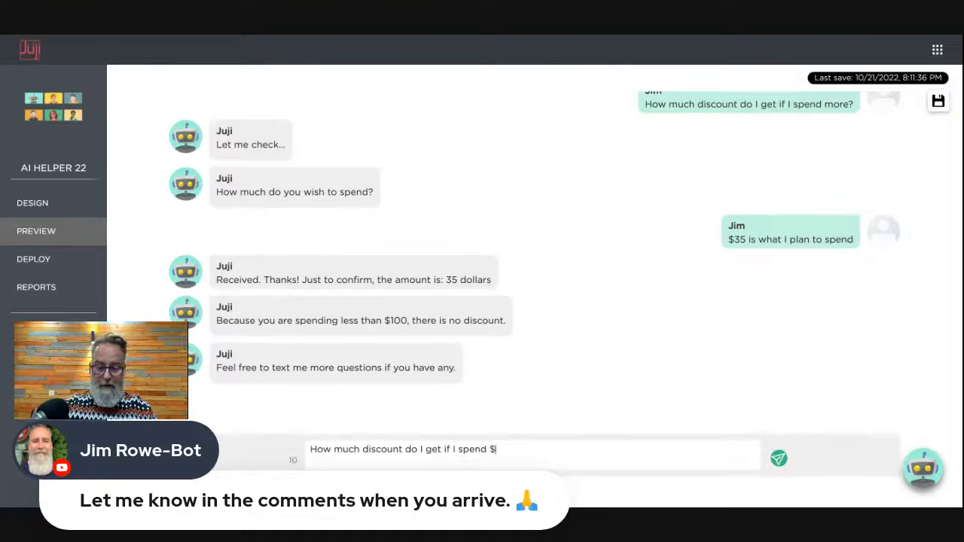
type("150?")
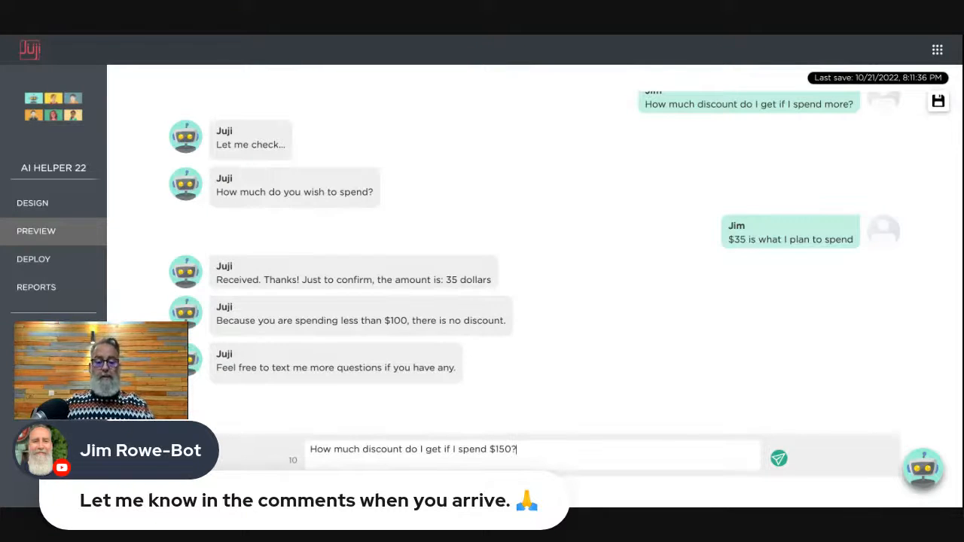
key("Return")
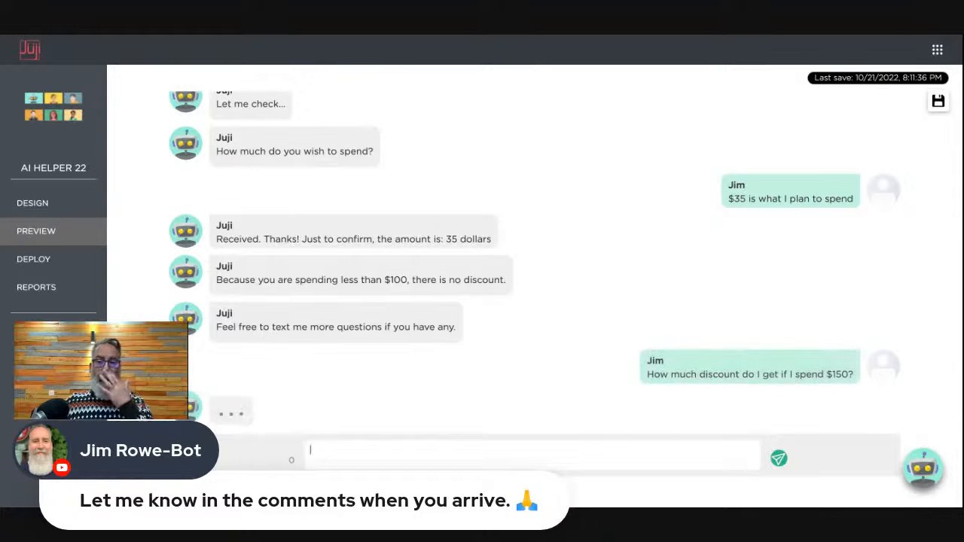